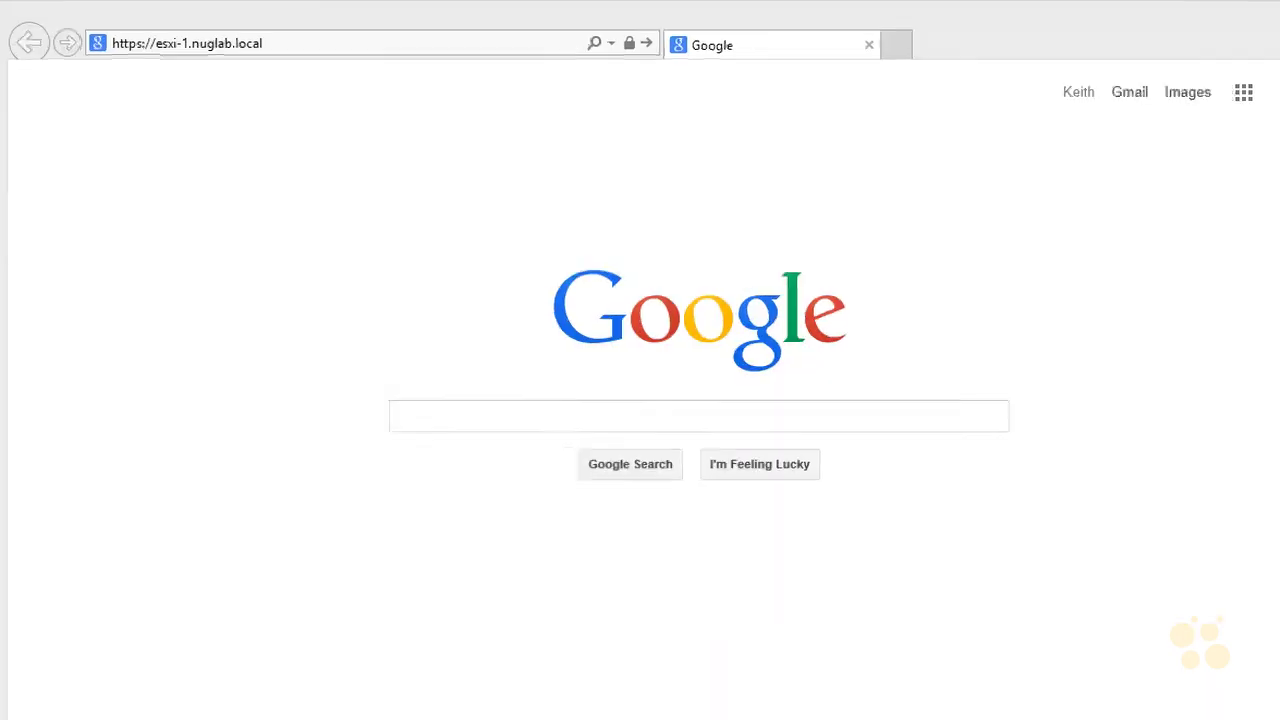
pyautogui.moveTo(112, 79); pyautogui.dragTo(127, 75)
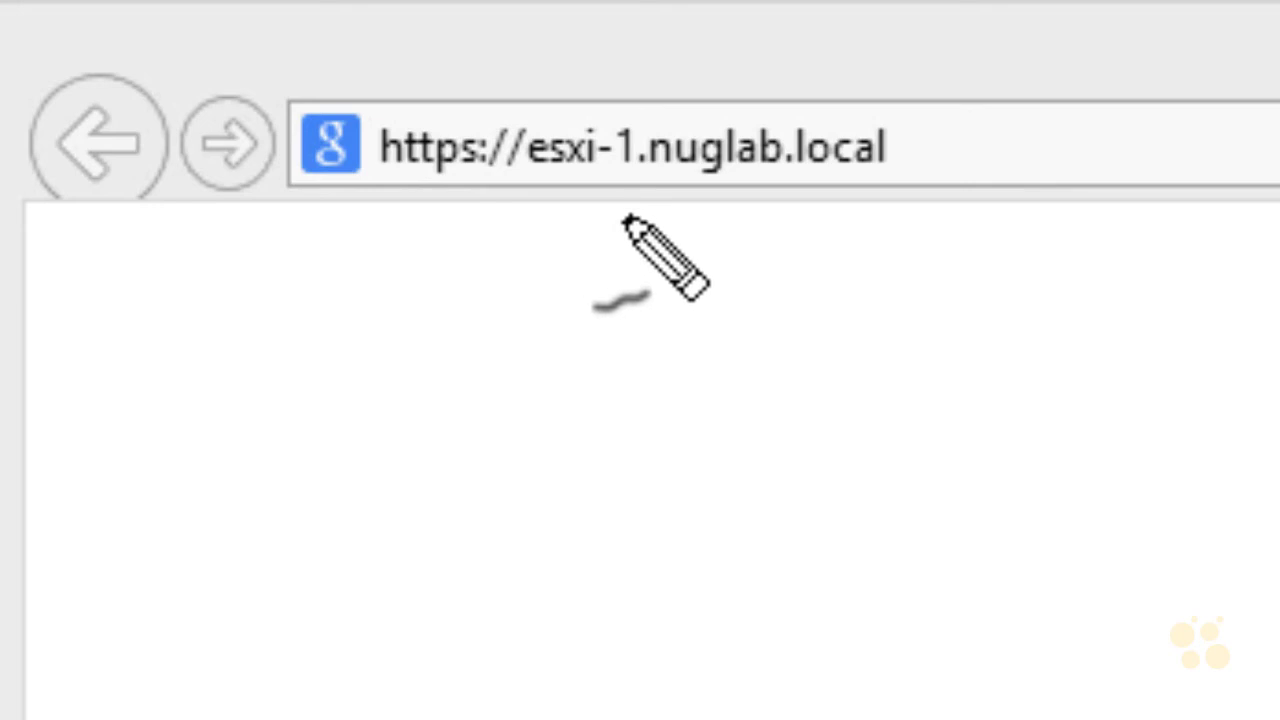
pyautogui.moveTo(392, 196)
pyautogui.mouseDown()
pyautogui.moveTo(808, 198)
pyautogui.moveTo(887, 152)
pyautogui.mouseUp()
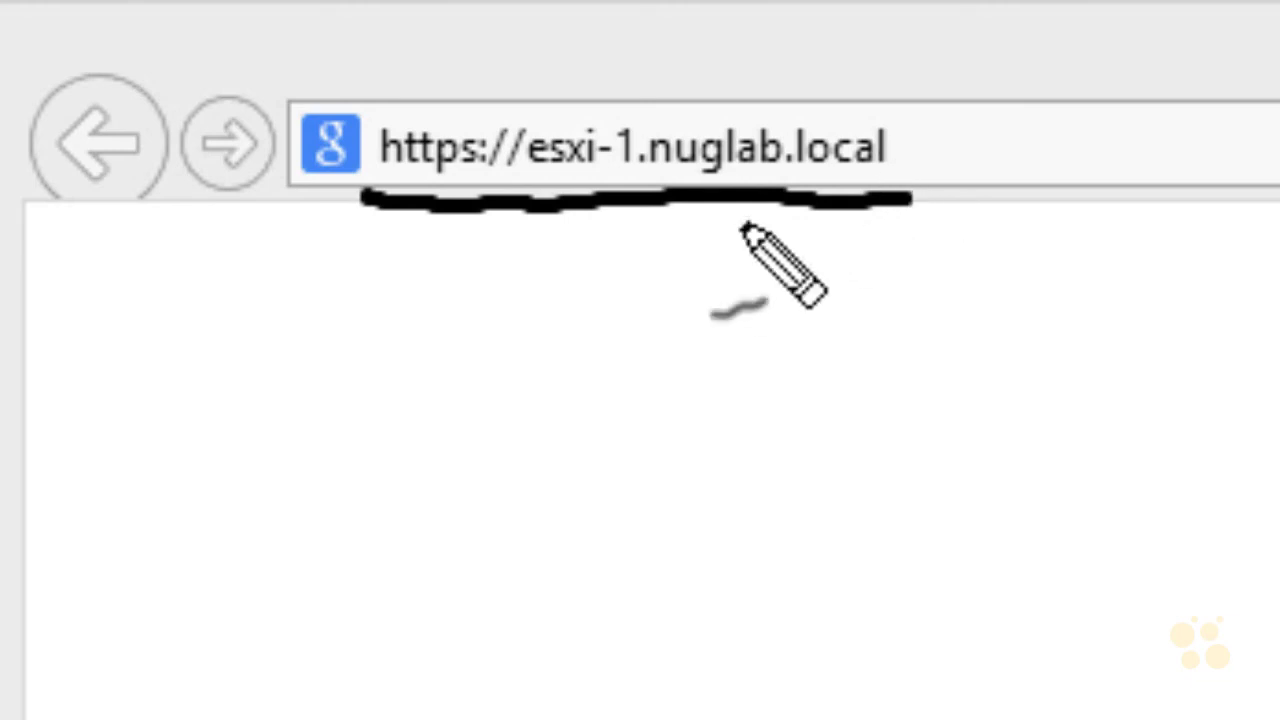
pyautogui.moveTo(660, 256); pyautogui.dragTo(634, 362)
pyautogui.moveTo(736, 262)
pyautogui.mouseDown()
pyautogui.moveTo(700, 343)
pyautogui.moveTo(798, 331)
pyautogui.mouseUp()
pyautogui.click(835, 321)
pyautogui.moveTo(881, 245); pyautogui.dragTo(874, 329)
pyautogui.moveTo(933, 245); pyautogui.dragTo(957, 321)
pyautogui.moveTo(785, 250)
pyautogui.mouseDown()
pyautogui.moveTo(834, 251)
pyautogui.moveTo(815, 235)
pyautogui.mouseUp()
pyautogui.click(862, 262)
pyautogui.moveTo(912, 192); pyautogui.dragTo(912, 266)
pyautogui.click(945, 262)
pyautogui.moveTo(1038, 185); pyautogui.dragTo(1070, 276)
pyautogui.moveTo(962, 185); pyautogui.dragTo(975, 270)
pyautogui.moveTo(362, 290); pyautogui.dragTo(425, 196)
pyautogui.moveTo(382, 205); pyautogui.dragTo(440, 250)
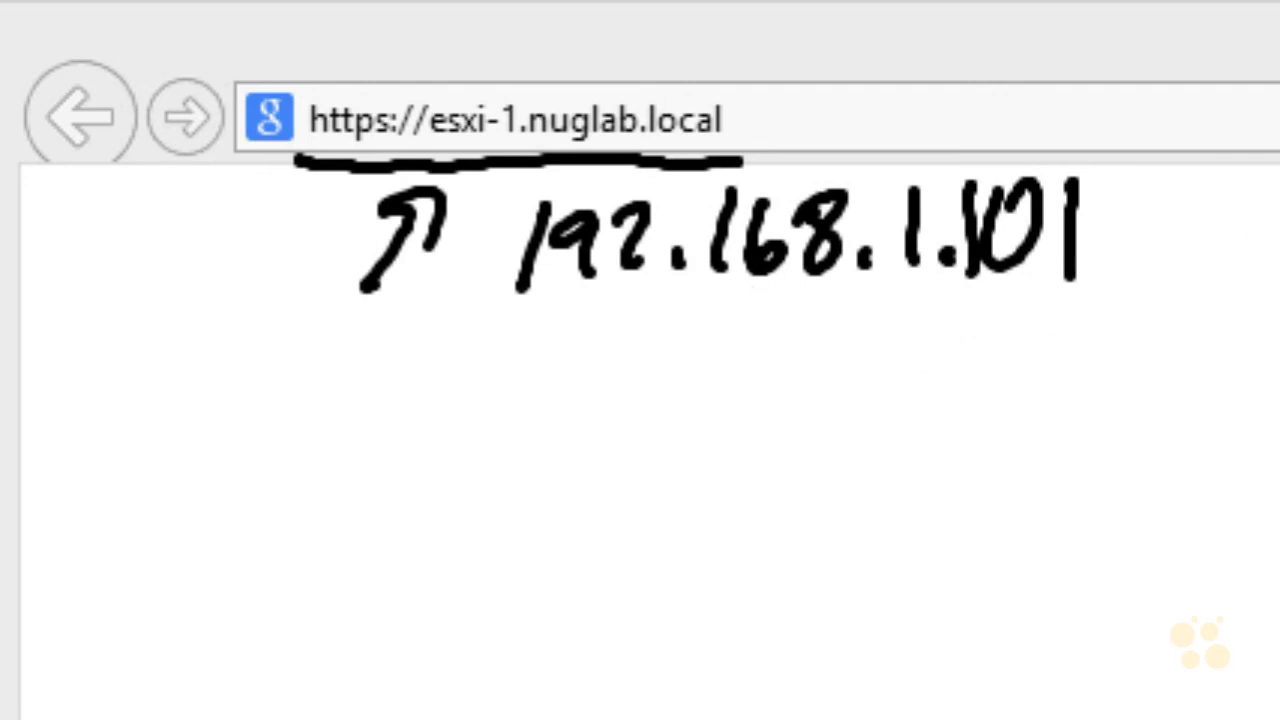
pyautogui.moveTo(1246, 240); pyautogui.dragTo(1216, 270)
pyautogui.moveTo(825, 72); pyautogui.dragTo(815, 152)
pyautogui.moveTo(905, 110); pyautogui.dragTo(765, 120)
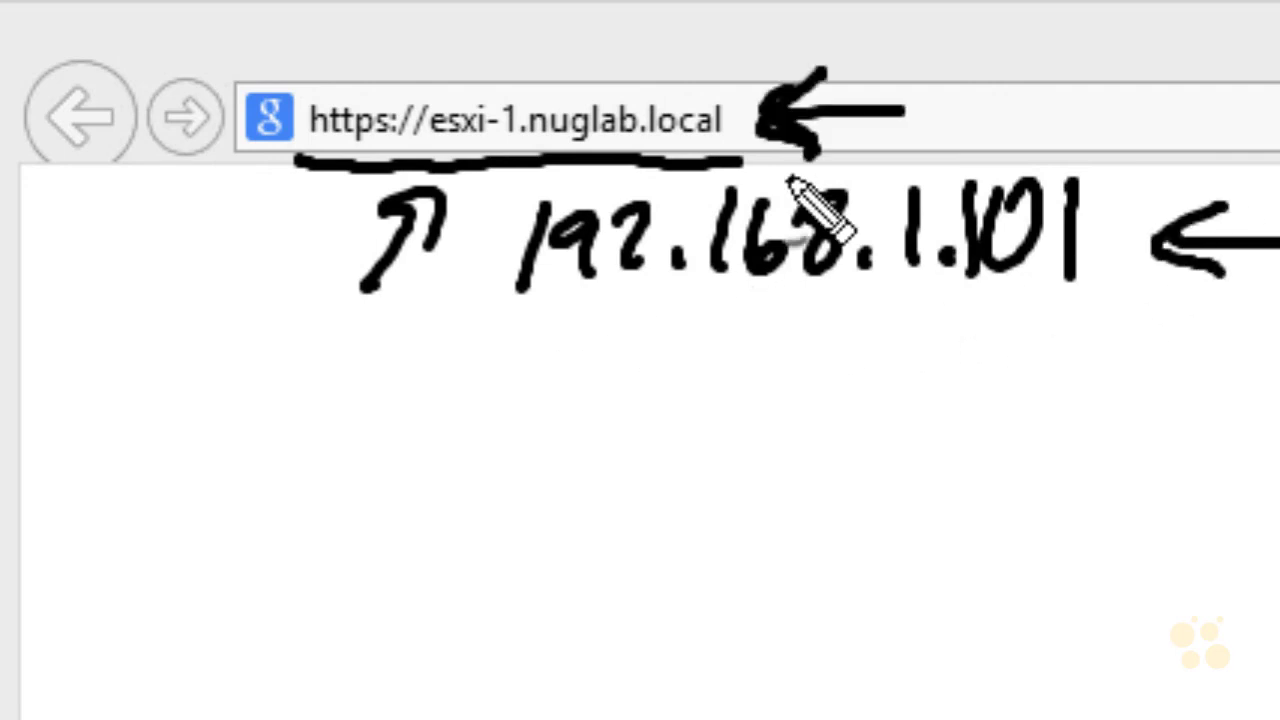
pyautogui.moveTo(905, 125)
pyautogui.mouseDown()
pyautogui.moveTo(828, 100)
pyautogui.moveTo(843, 177)
pyautogui.moveTo(793, 100)
pyautogui.mouseUp()
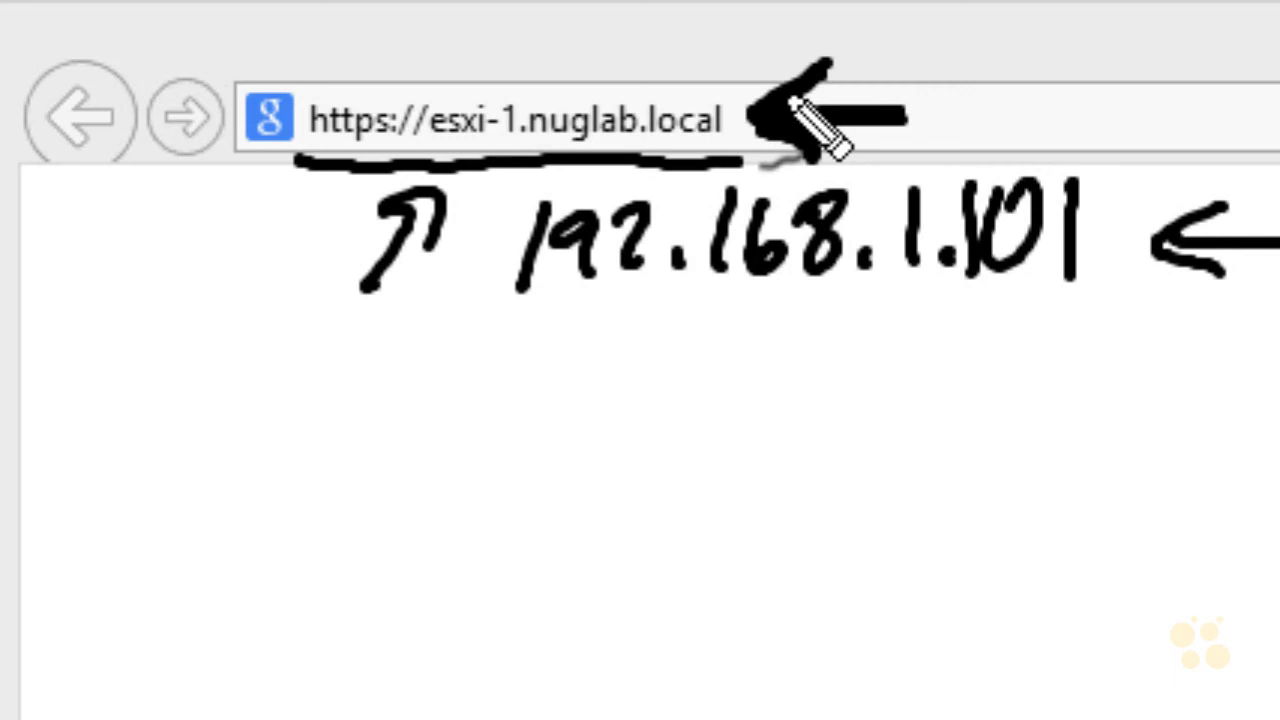
pyautogui.rightClick(810, 258)
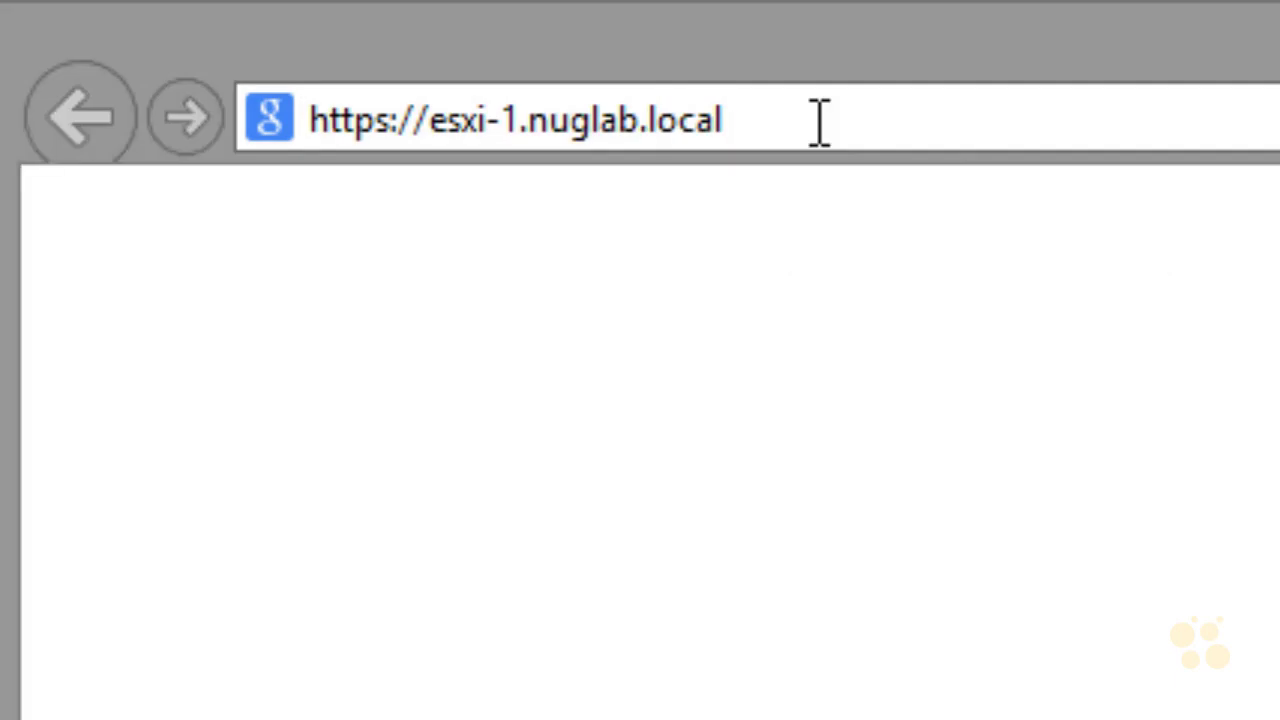
pyautogui.press('Return')
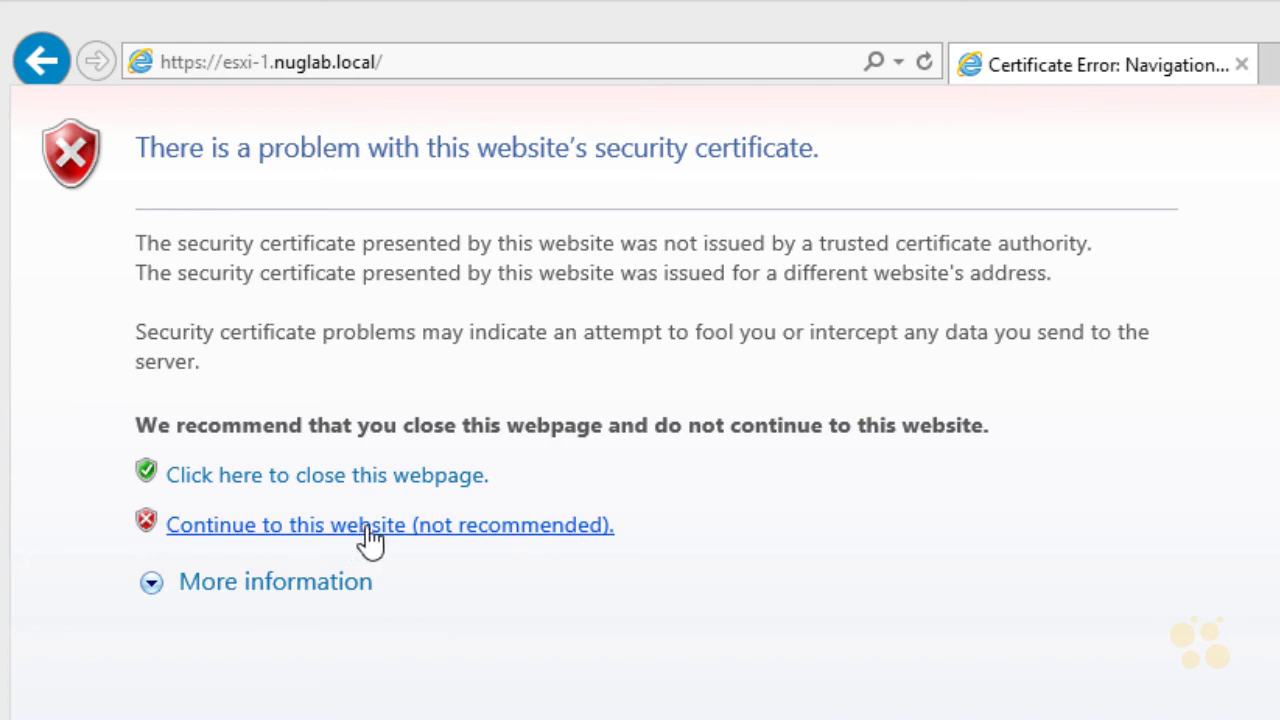
pyautogui.click(438, 530)
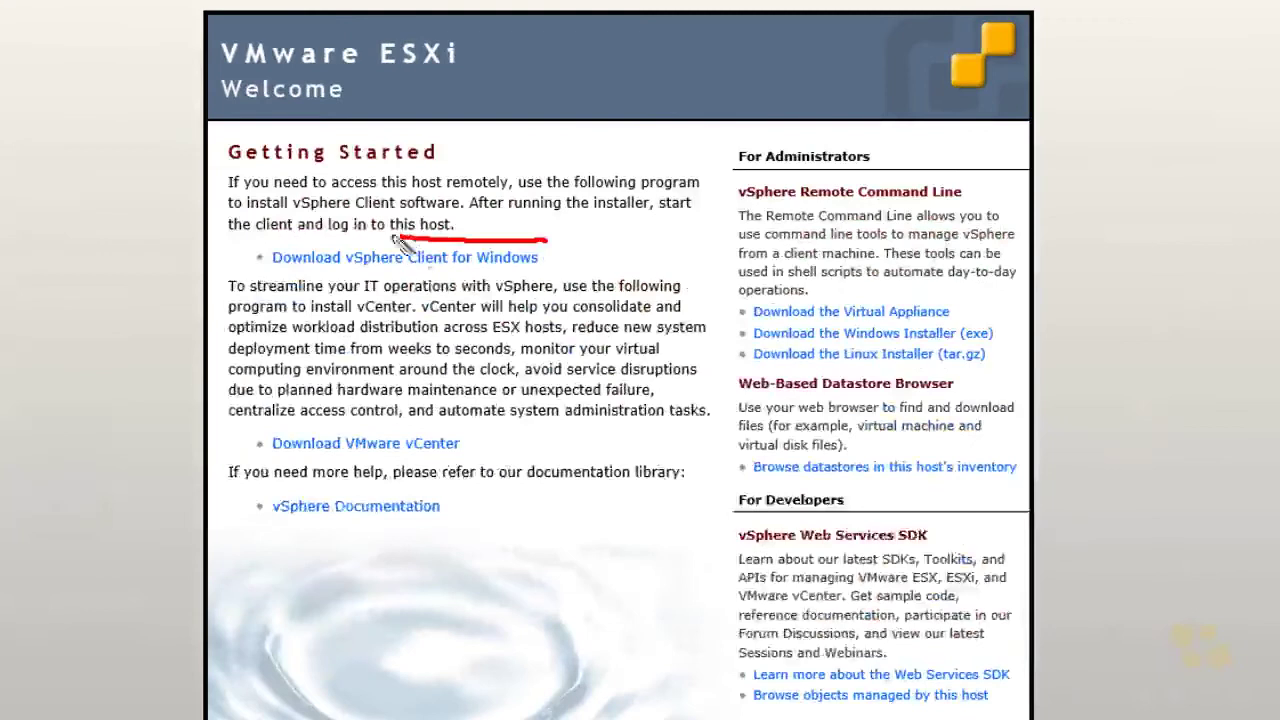
pyautogui.moveTo(400, 243)
pyautogui.mouseDown()
pyautogui.moveTo(255, 272)
pyautogui.moveTo(480, 287)
pyautogui.moveTo(585, 265)
pyautogui.moveTo(510, 238)
pyautogui.mouseUp()
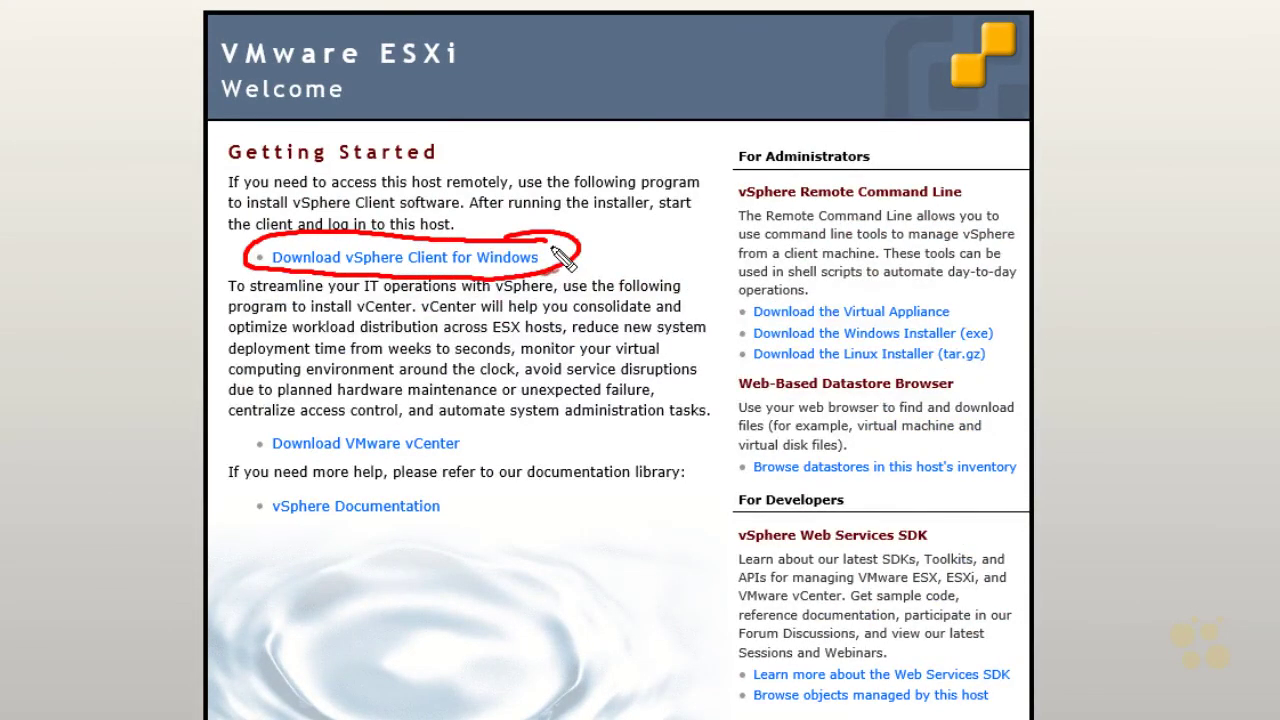
pyautogui.moveTo(678, 382); pyautogui.dragTo(689, 371)
pyautogui.moveTo(300, 460)
pyautogui.mouseDown()
pyautogui.moveTo(488, 452)
pyautogui.moveTo(291, 430)
pyautogui.moveTo(296, 468)
pyautogui.mouseUp()
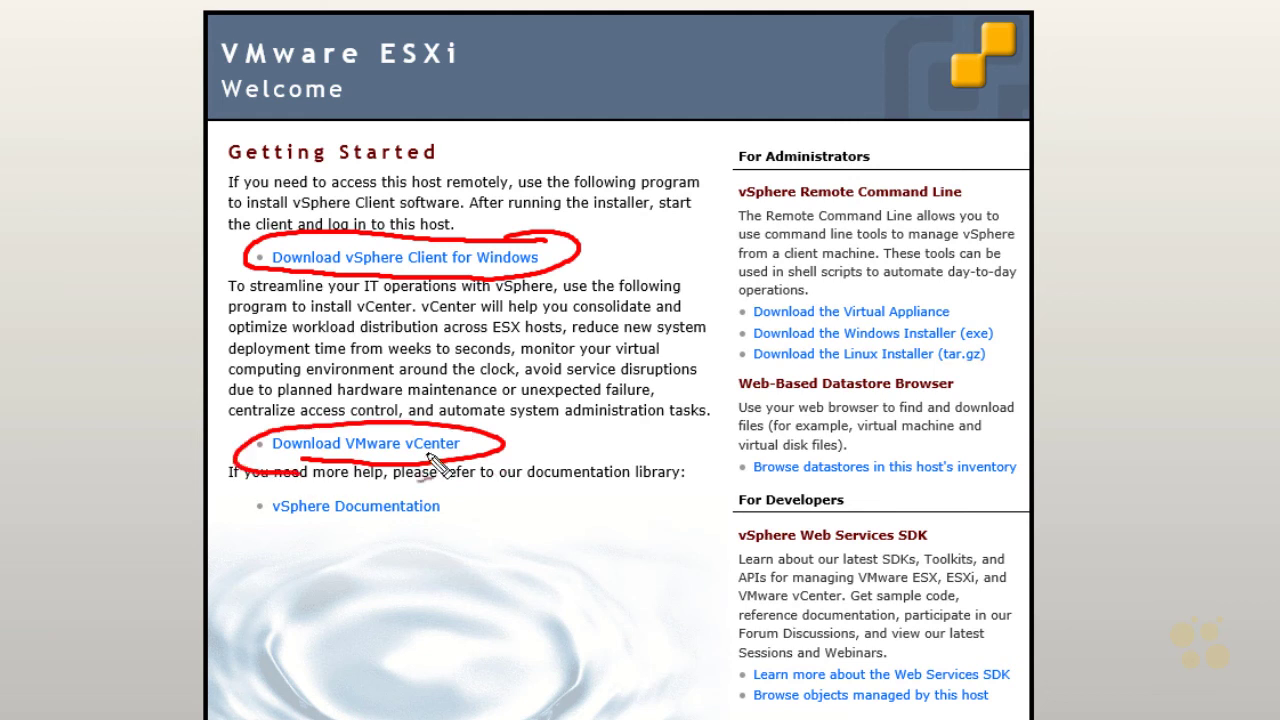
pyautogui.moveTo(558, 428)
pyautogui.mouseDown()
pyautogui.moveTo(495, 445)
pyautogui.moveTo(522, 442)
pyautogui.mouseUp()
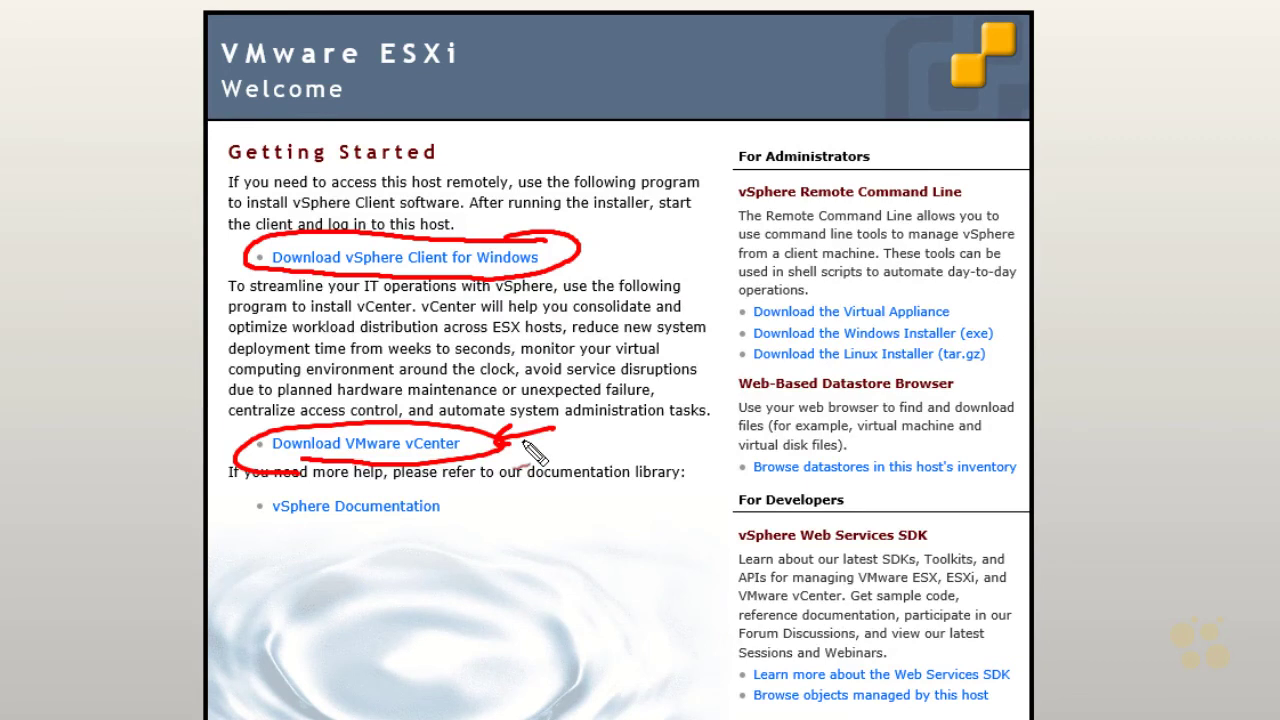
pyautogui.moveTo(500, 492); pyautogui.dragTo(478, 458)
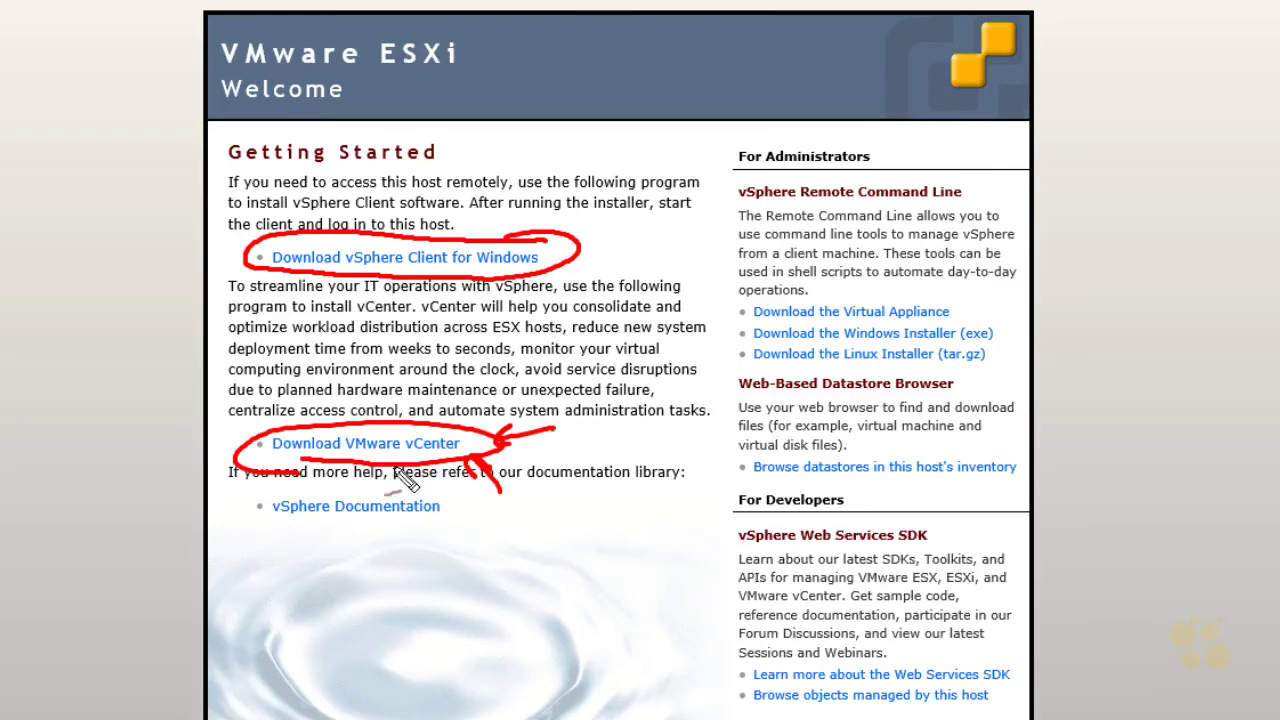
pyautogui.moveTo(268, 458)
pyautogui.mouseDown()
pyautogui.moveTo(455, 459)
pyautogui.moveTo(428, 463)
pyautogui.mouseUp()
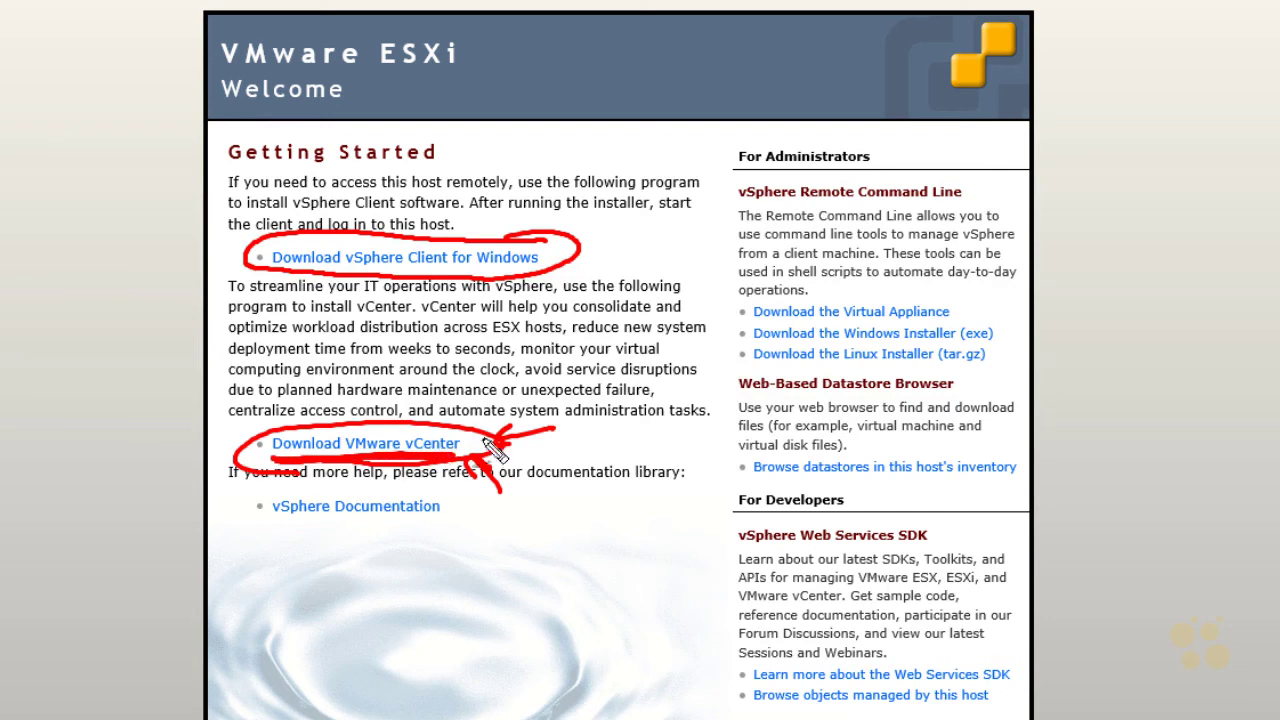
pyautogui.moveTo(592, 178)
pyautogui.mouseDown()
pyautogui.moveTo(550, 228)
pyautogui.moveTo(576, 228)
pyautogui.mouseUp()
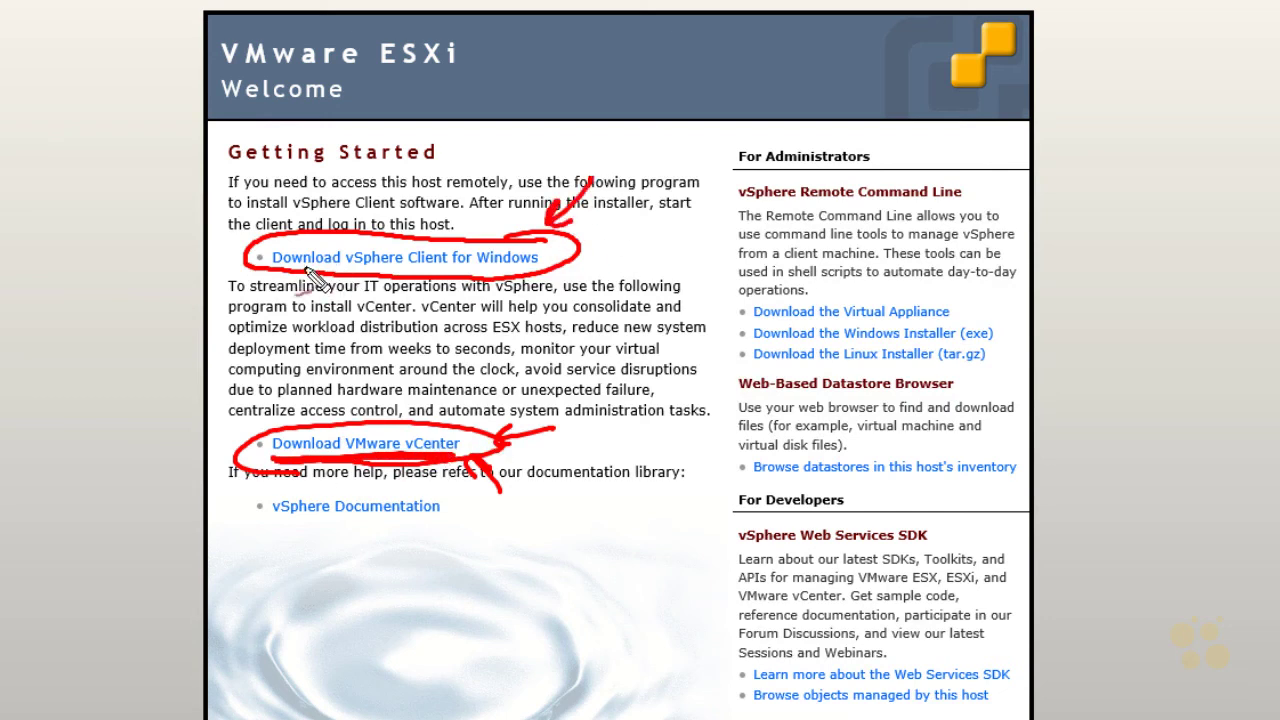
# - Download the vSphere Client for Windows installer, VMware-viclient-all-6.0.0.exe, from the ESXi welcome page
pyautogui.click(515, 258)
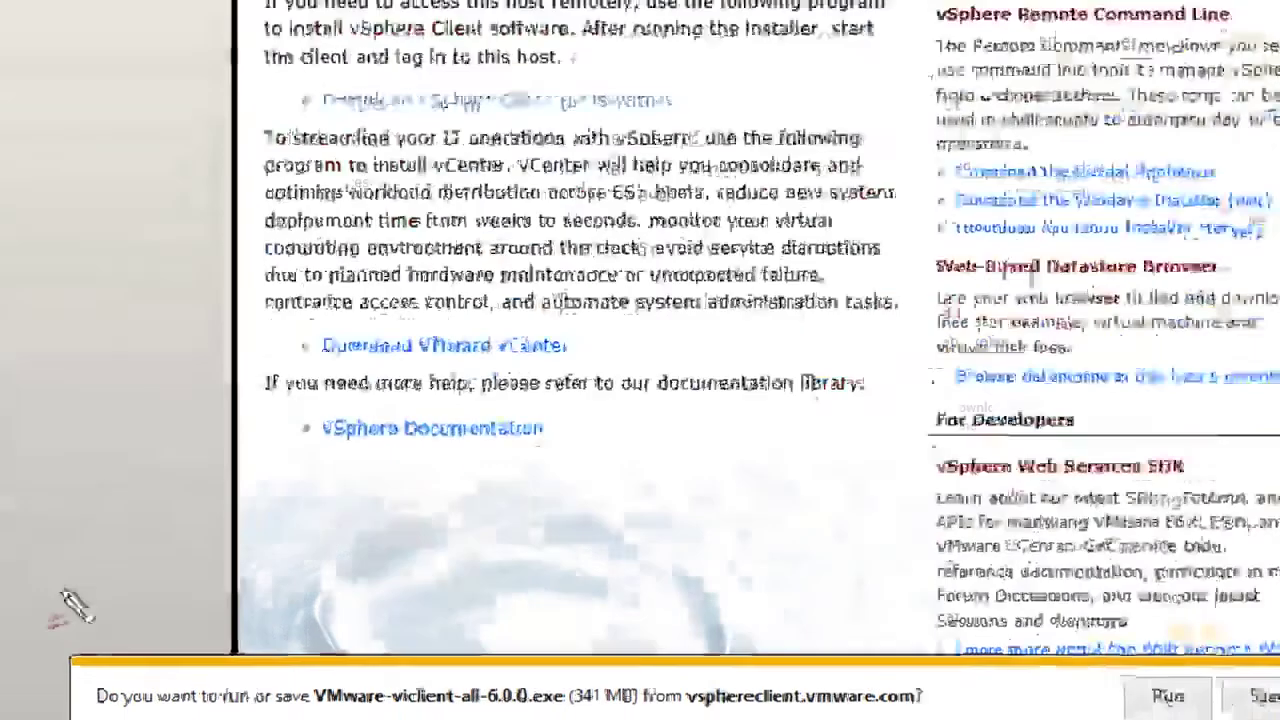
pyautogui.moveTo(88, 632)
pyautogui.mouseDown()
pyautogui.moveTo(100, 648)
pyautogui.moveTo(78, 699)
pyautogui.mouseUp()
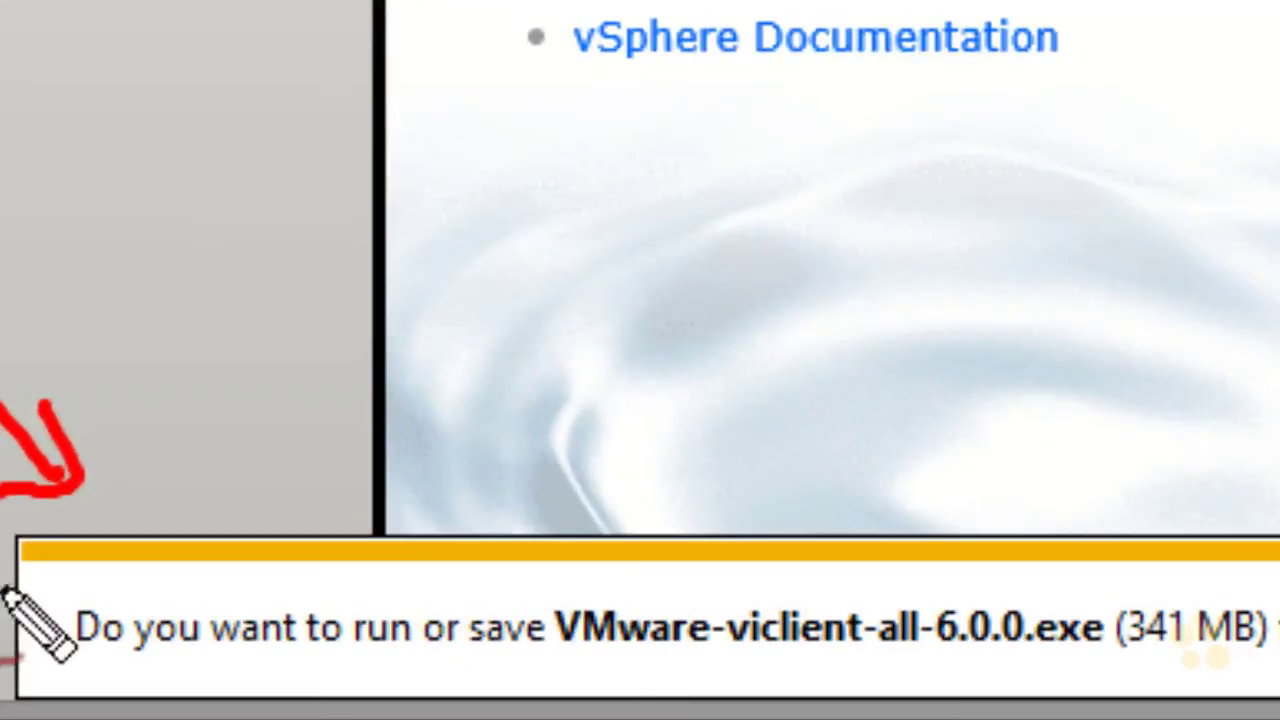
pyautogui.moveTo(384, 655); pyautogui.dragTo(391, 657)
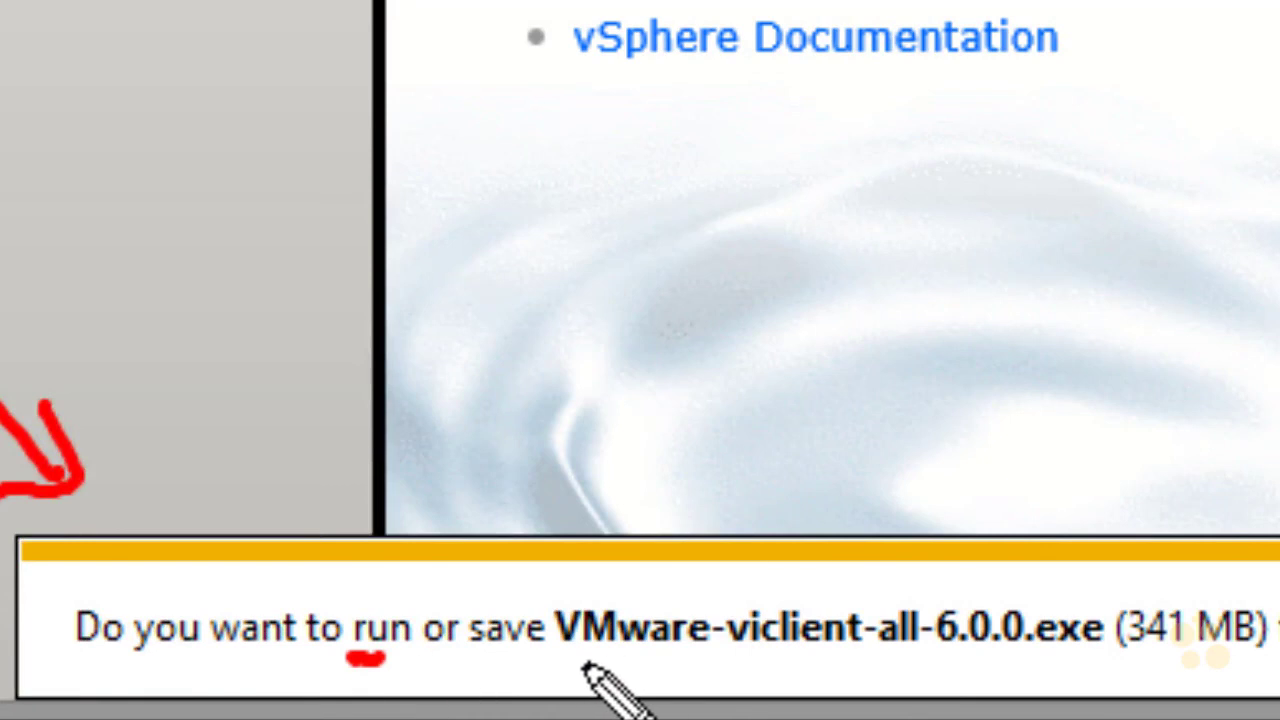
pyautogui.moveTo(570, 662); pyautogui.dragTo(1247, 664)
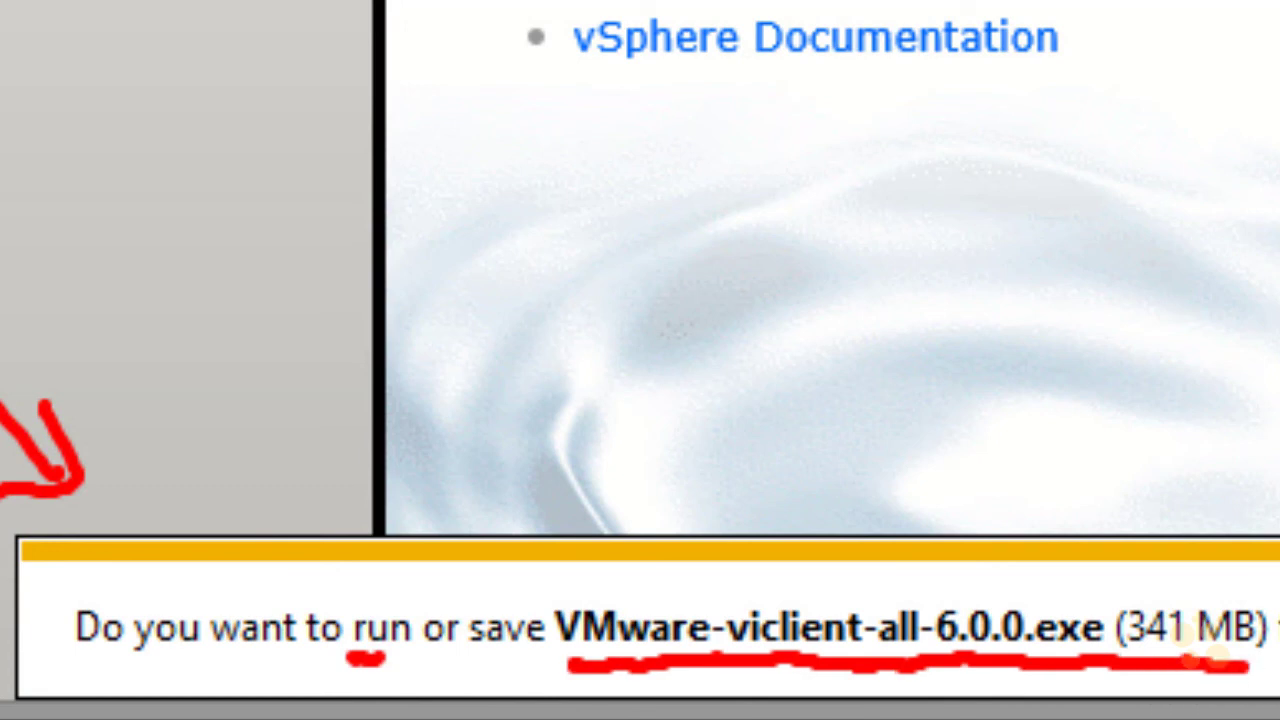
pyautogui.press('e')
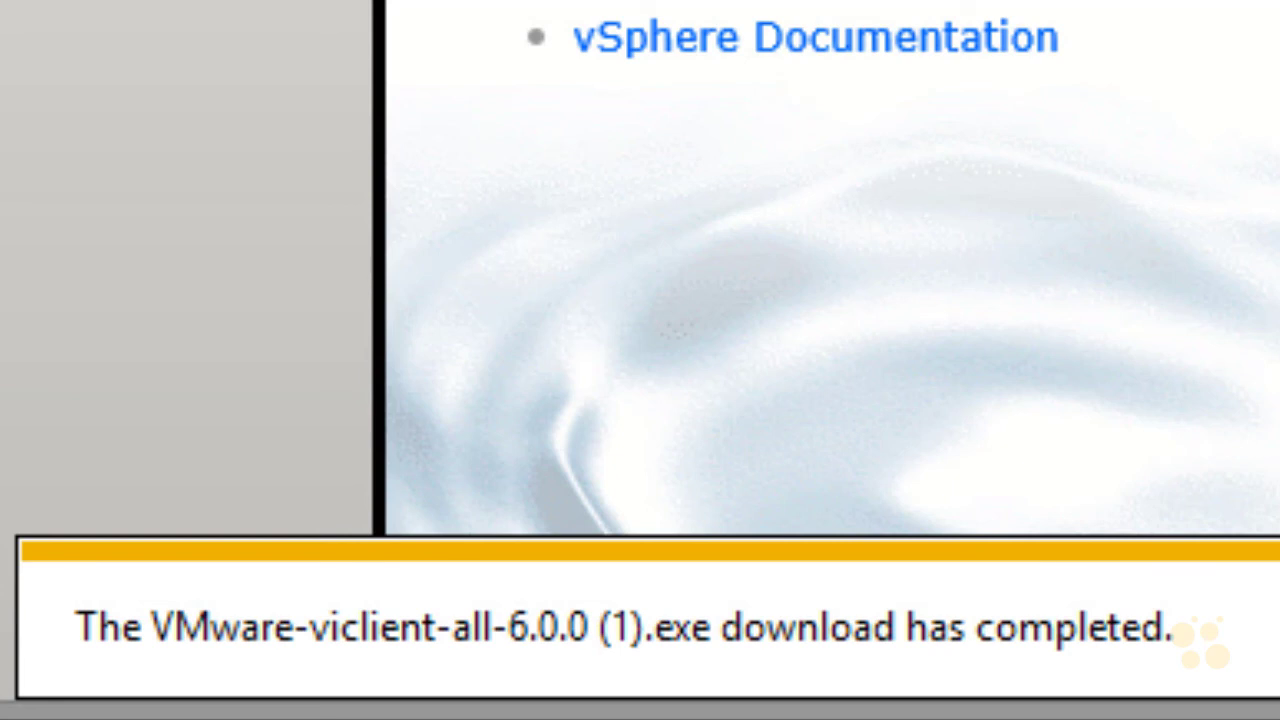
pyautogui.moveTo(588, 684); pyautogui.dragTo(614, 679)
pyautogui.moveTo(613, 590); pyautogui.dragTo(583, 658)
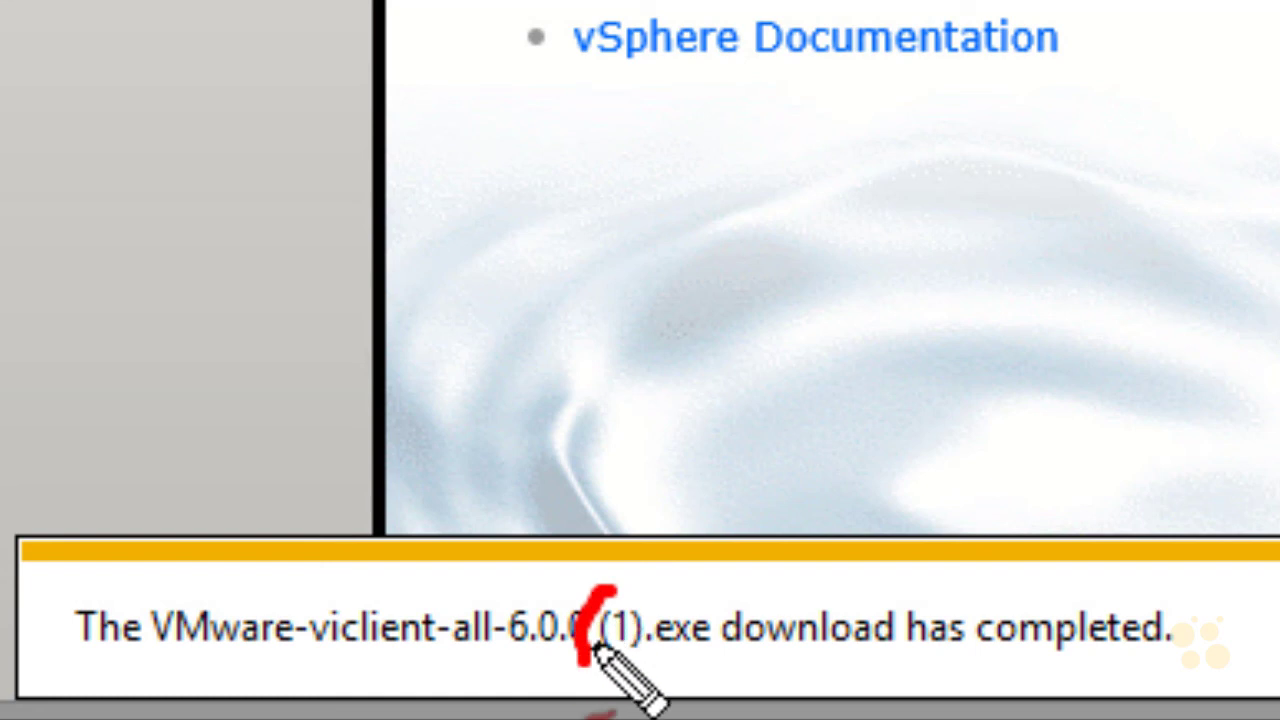
pyautogui.moveTo(623, 591); pyautogui.dragTo(657, 663)
pyautogui.moveTo(690, 525)
pyautogui.mouseDown()
pyautogui.moveTo(677, 586)
pyautogui.moveTo(712, 555)
pyautogui.mouseUp()
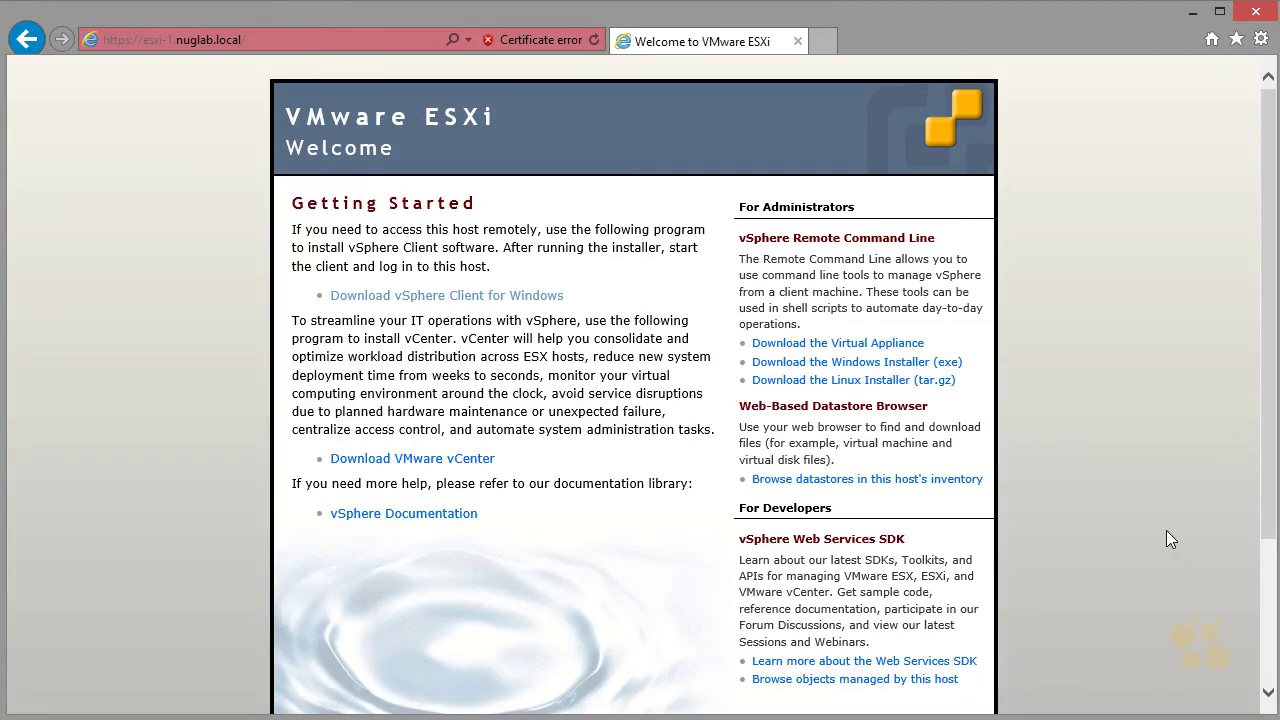
pyautogui.moveTo(398, 308); pyautogui.dragTo(532, 312)
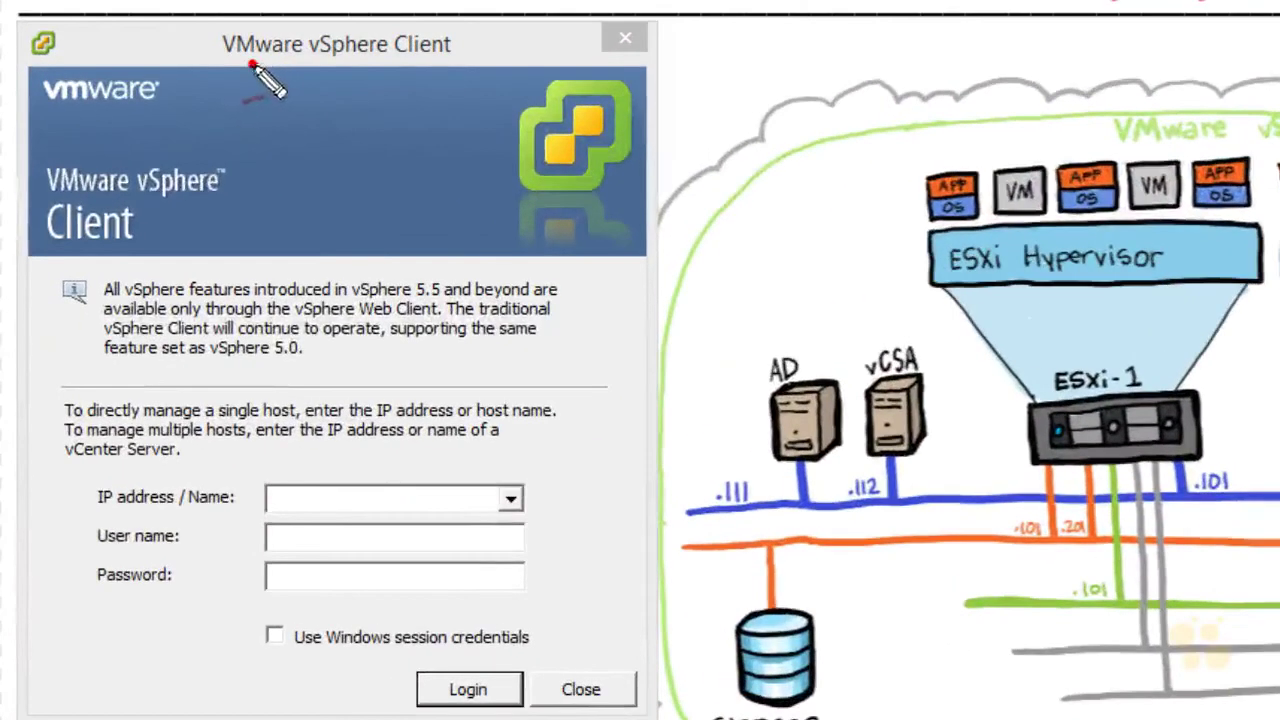
pyautogui.moveTo(202, 121)
pyautogui.mouseDown()
pyautogui.moveTo(362, 128)
pyautogui.moveTo(249, 76)
pyautogui.mouseUp()
pyautogui.moveTo(297, 4)
pyautogui.mouseDown()
pyautogui.moveTo(277, 80)
pyautogui.moveTo(166, 80)
pyautogui.moveTo(229, 69)
pyautogui.mouseUp()
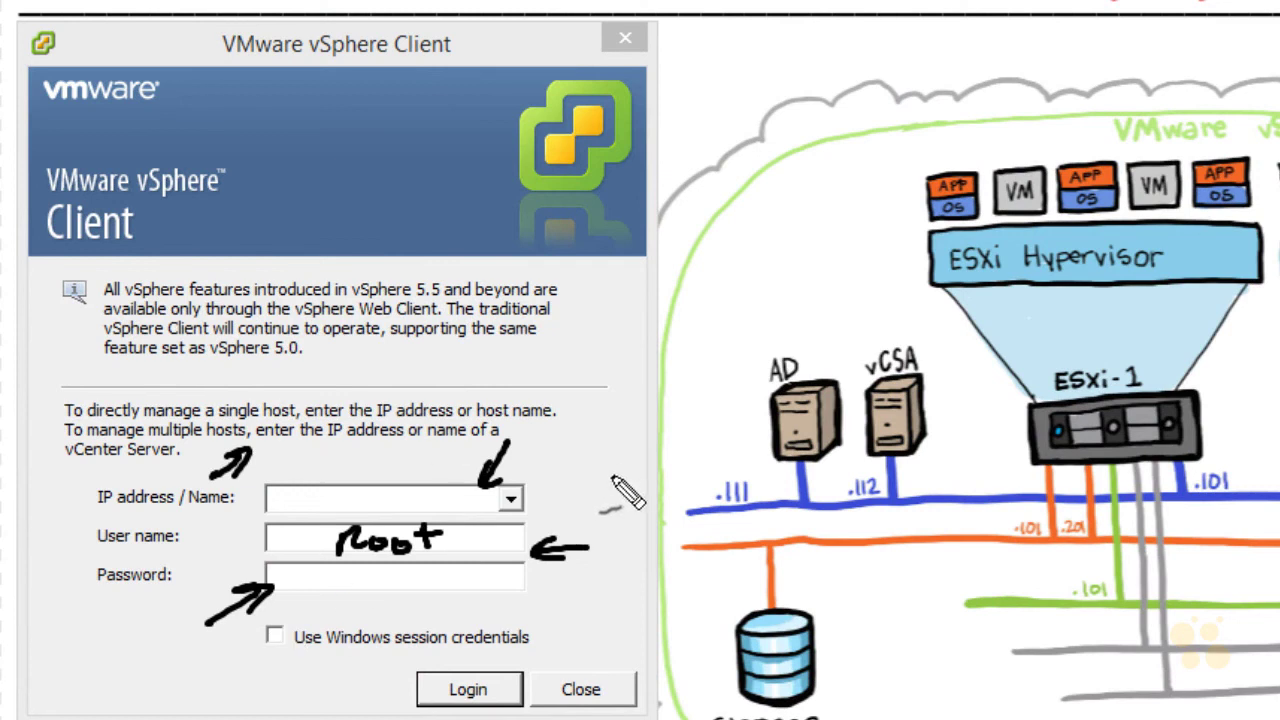
pyautogui.moveTo(597, 492)
pyautogui.mouseDown()
pyautogui.moveTo(614, 380)
pyautogui.moveTo(872, 312)
pyautogui.moveTo(1063, 523)
pyautogui.moveTo(1250, 505)
pyautogui.moveTo(1212, 492)
pyautogui.mouseUp()
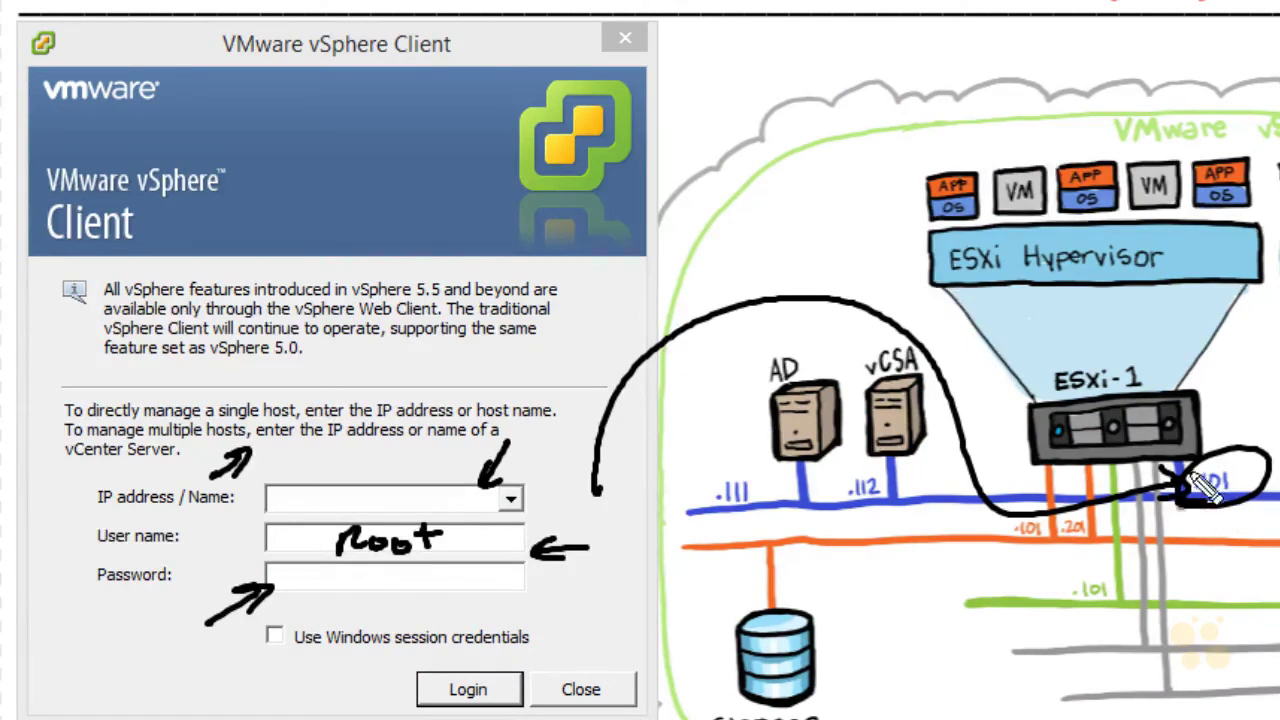
pyautogui.moveTo(372, 622)
pyautogui.mouseDown()
pyautogui.moveTo(402, 586)
pyautogui.moveTo(408, 604)
pyautogui.mouseUp()
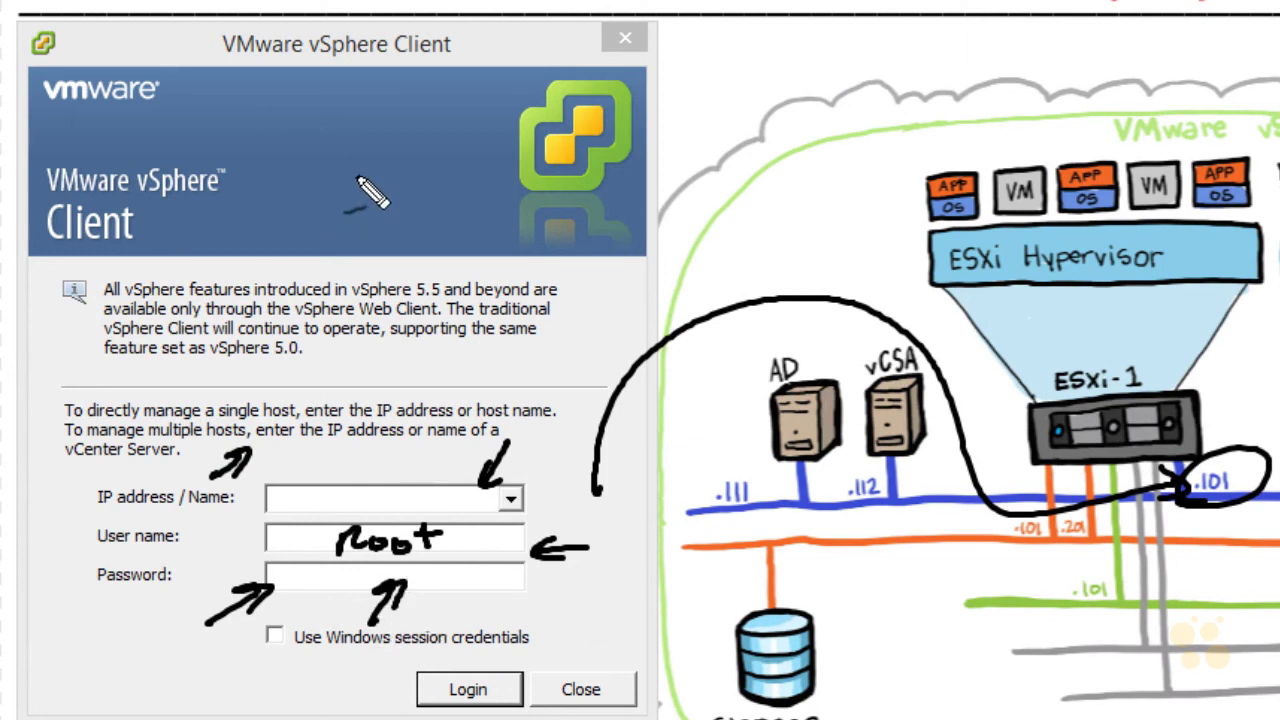
pyautogui.moveTo(986, 603)
pyautogui.mouseDown()
pyautogui.moveTo(1030, 518)
pyautogui.moveTo(1075, 500)
pyautogui.mouseUp()
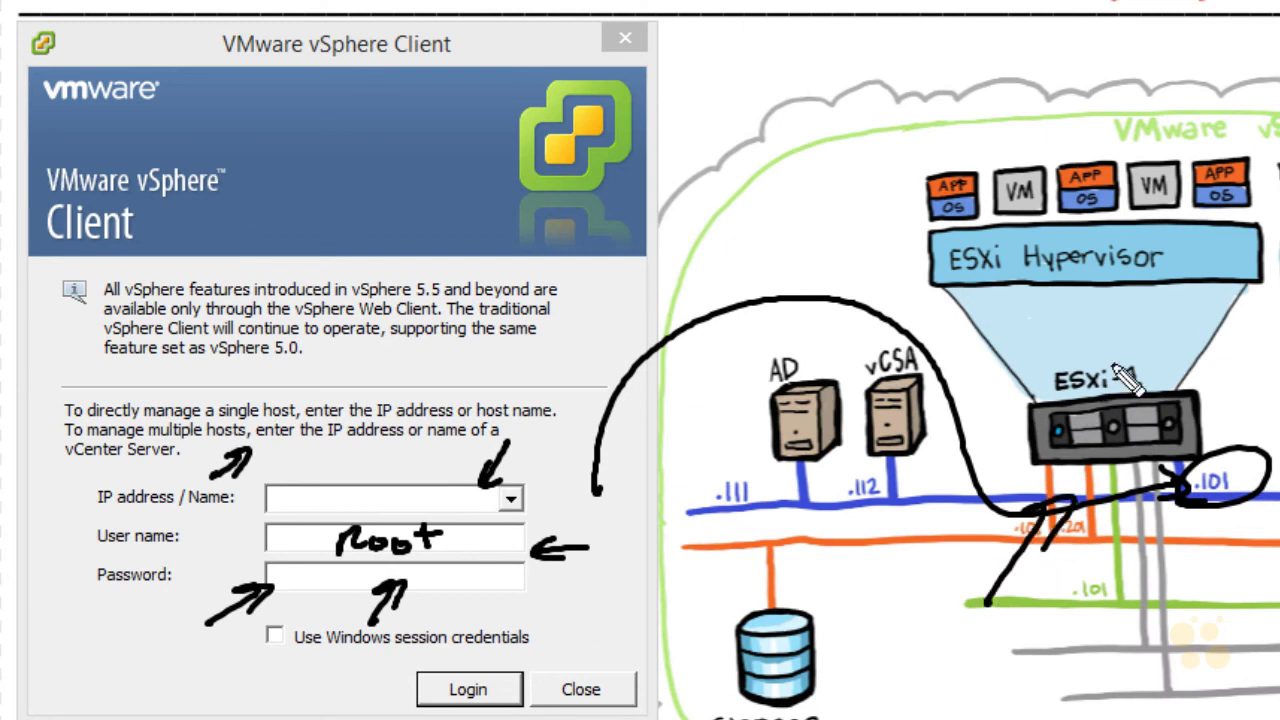
pyautogui.press('Escape')
# - Log in to the ESXi host at 192.168.1.101 as root with the account password
pyautogui.click(420, 499)
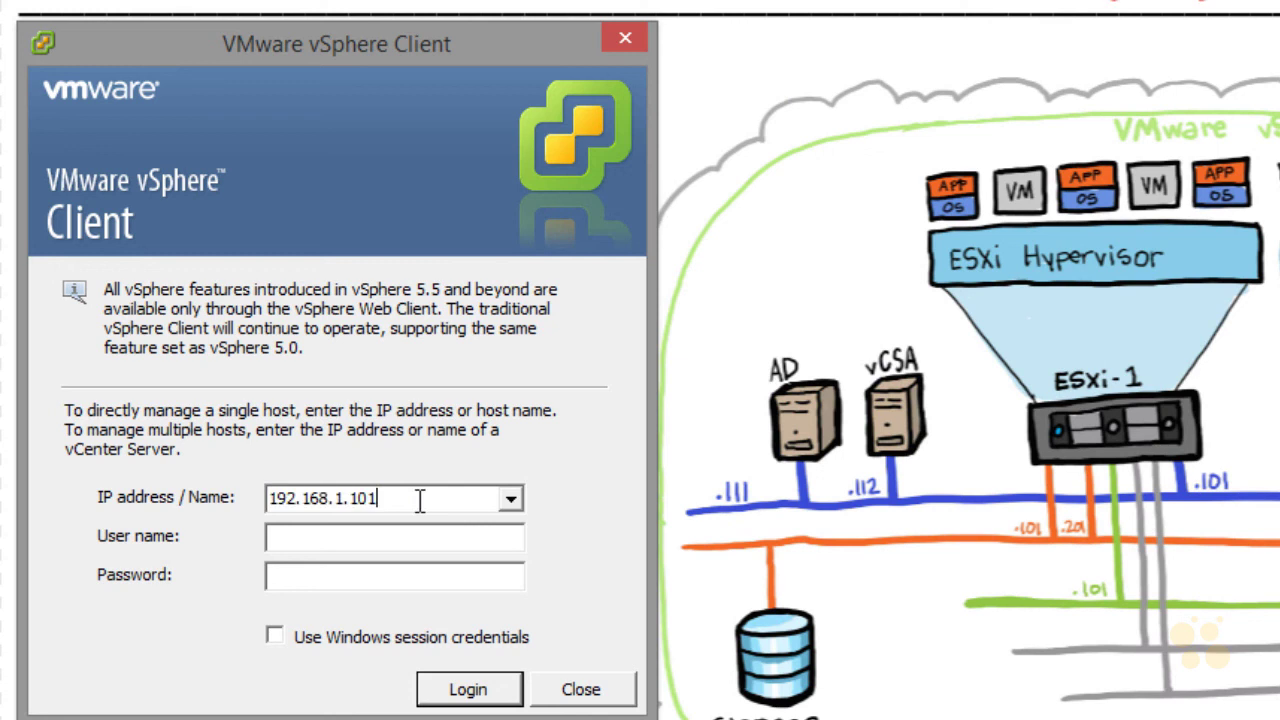
pyautogui.click(358, 542)
pyautogui.write('root')
pyautogui.press('Tab')
pyautogui.write('*********')
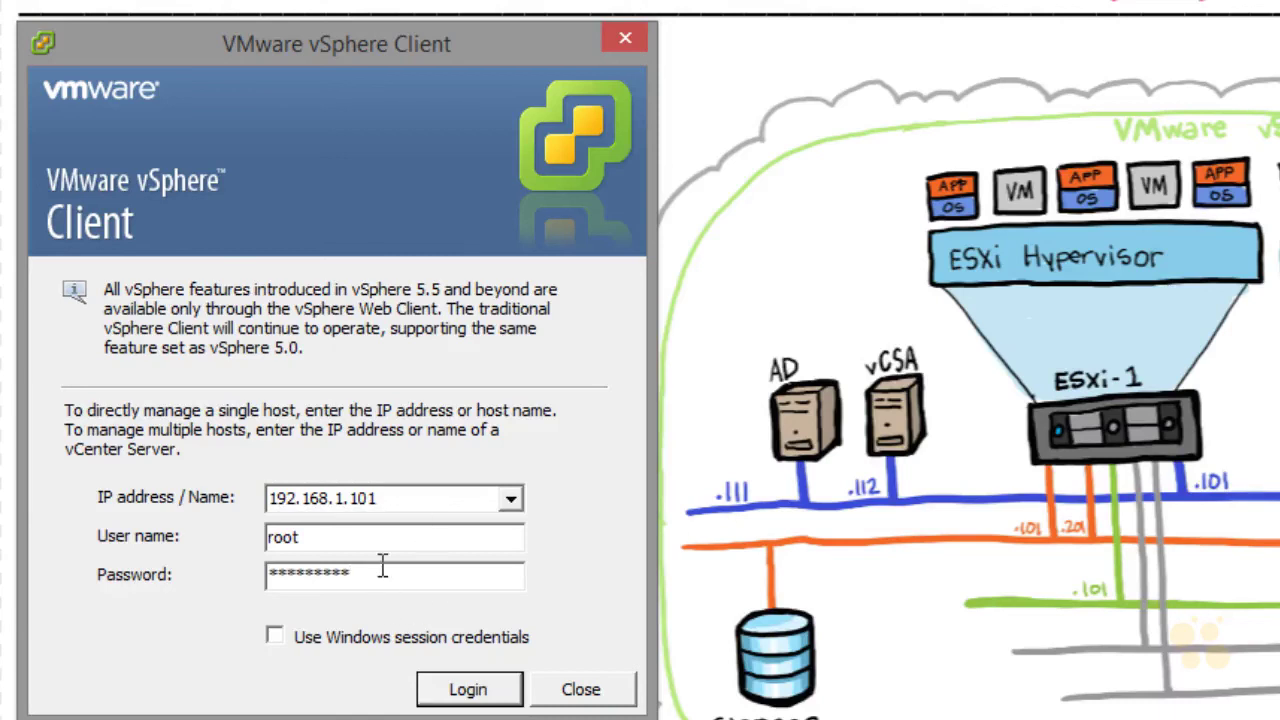
pyautogui.click(460, 689)
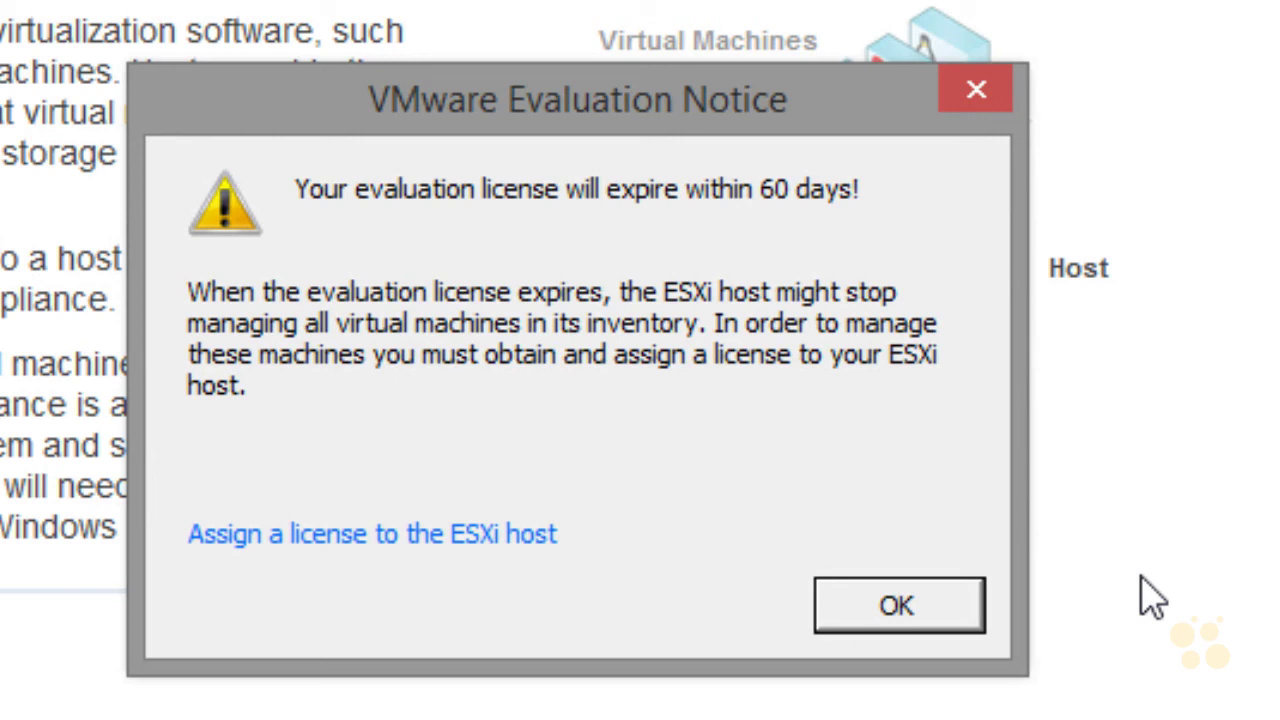
pyautogui.hotkey('ctrl', '2')
pyautogui.moveTo(597, 463)
pyautogui.mouseDown()
pyautogui.moveTo(678, 482)
pyautogui.moveTo(800, 463)
pyautogui.mouseUp()
pyautogui.moveTo(885, 425); pyautogui.dragTo(878, 495)
pyautogui.moveTo(868, 550); pyautogui.dragTo(1010, 462)
pyautogui.click(1047, 500)
pyautogui.moveTo(657, 570); pyautogui.dragTo(853, 494)
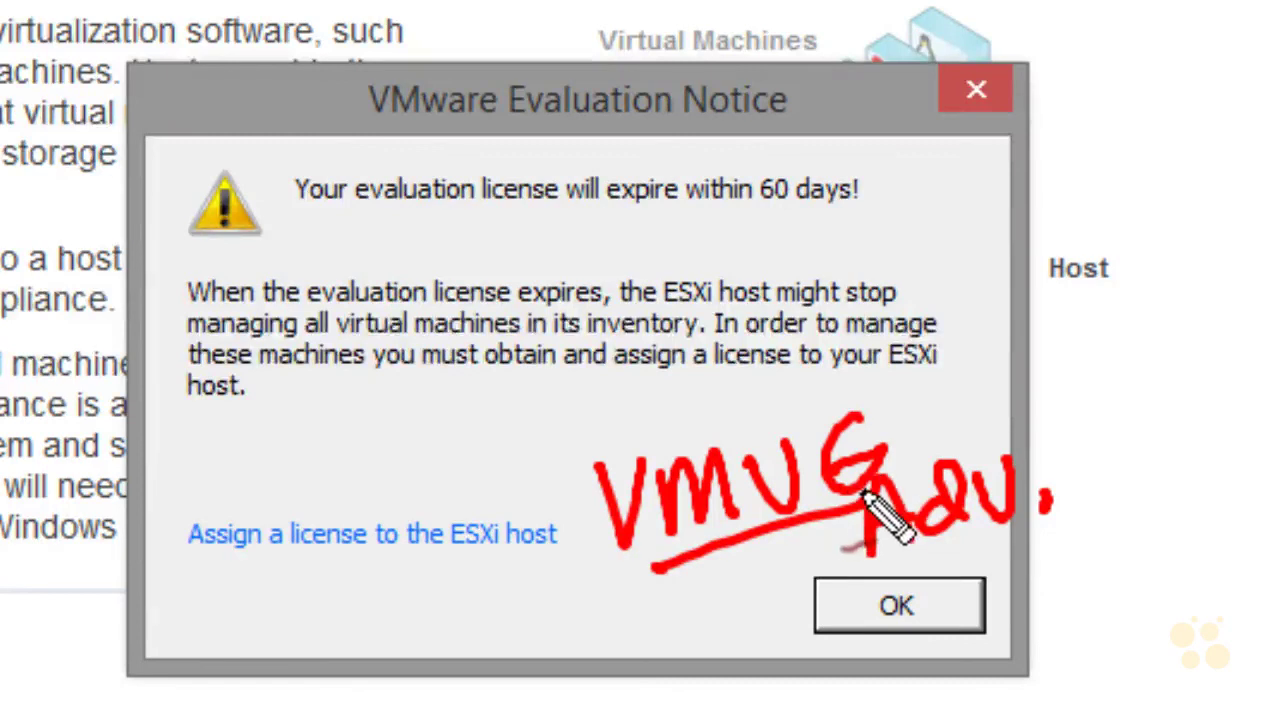
pyautogui.moveTo(776, 520); pyautogui.dragTo(790, 528)
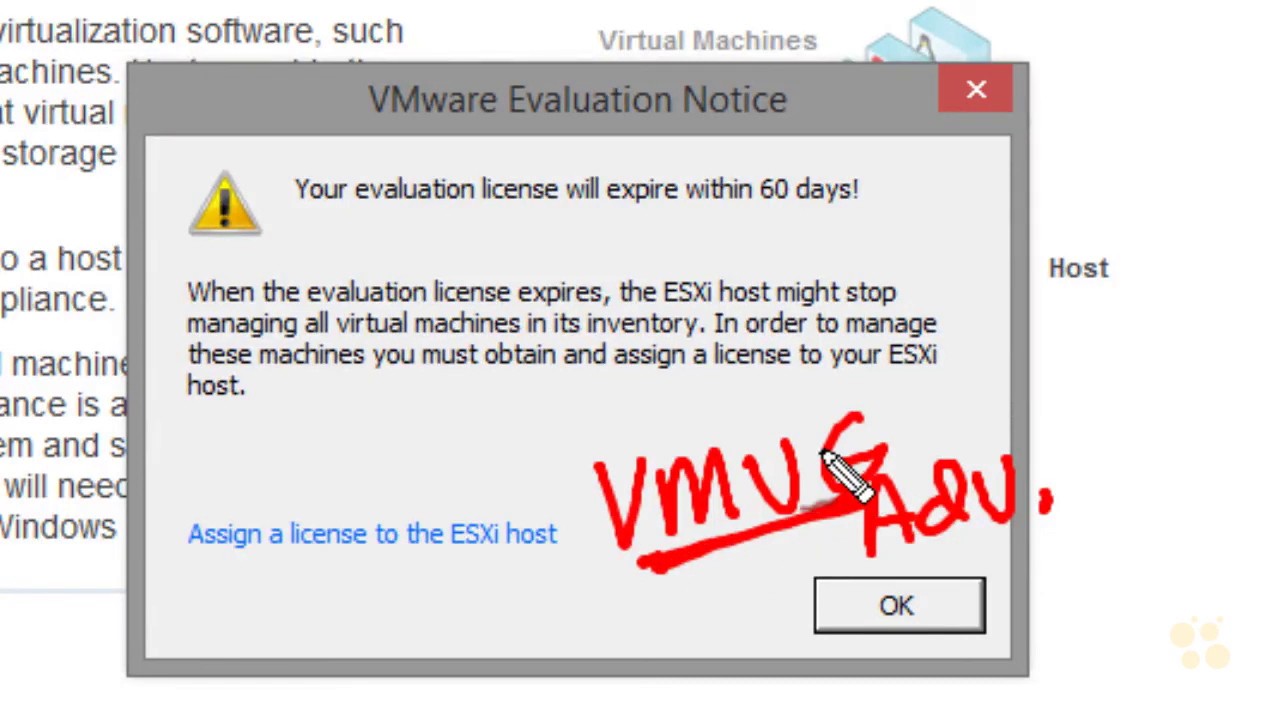
pyautogui.moveTo(822, 662)
pyautogui.mouseDown()
pyautogui.moveTo(1157, 606)
pyautogui.moveTo(909, 343)
pyautogui.moveTo(812, 712)
pyautogui.moveTo(1036, 670)
pyautogui.mouseUp()
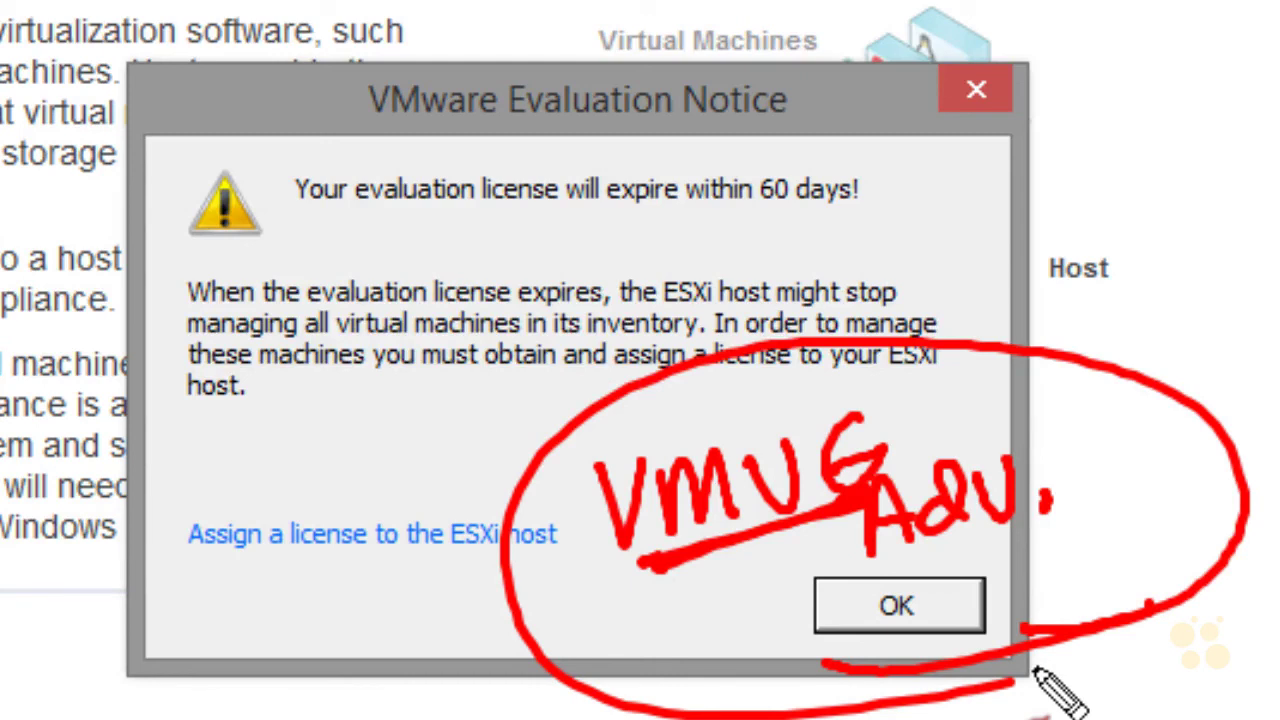
pyautogui.moveTo(1278, 552)
pyautogui.mouseDown()
pyautogui.moveTo(1160, 520)
pyautogui.moveTo(1190, 556)
pyautogui.mouseUp()
pyautogui.click(1046, 497)
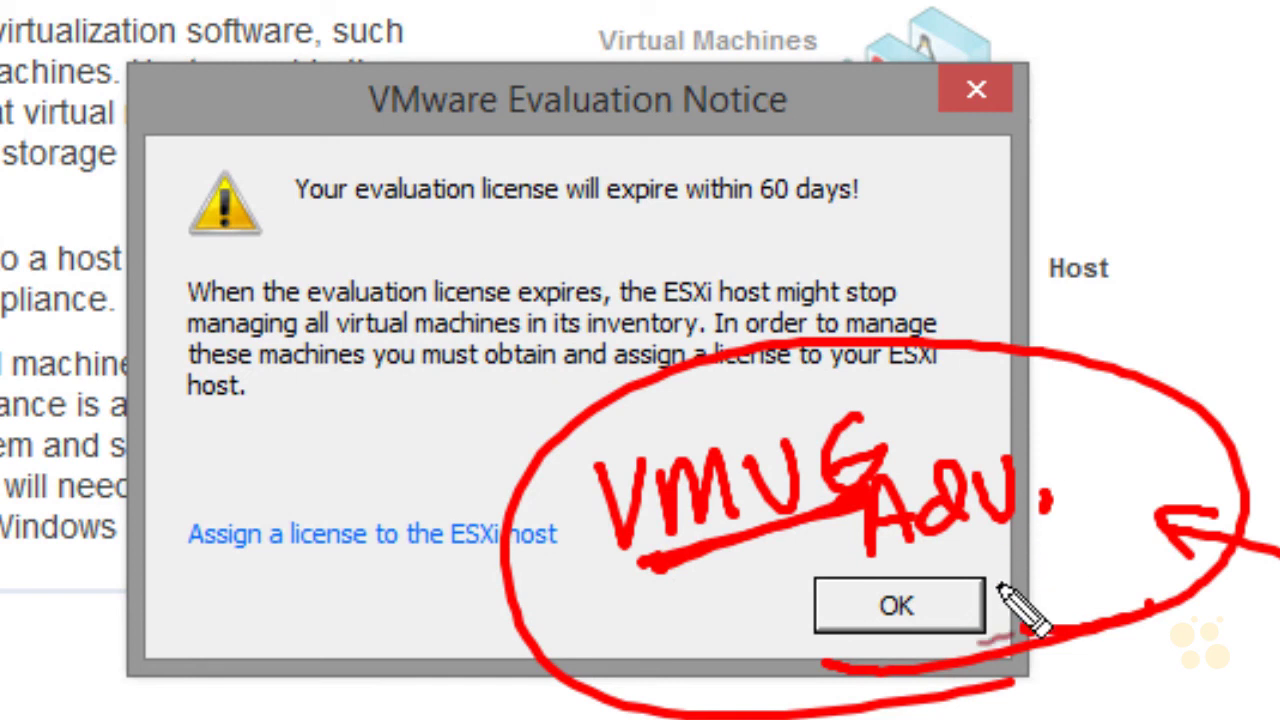
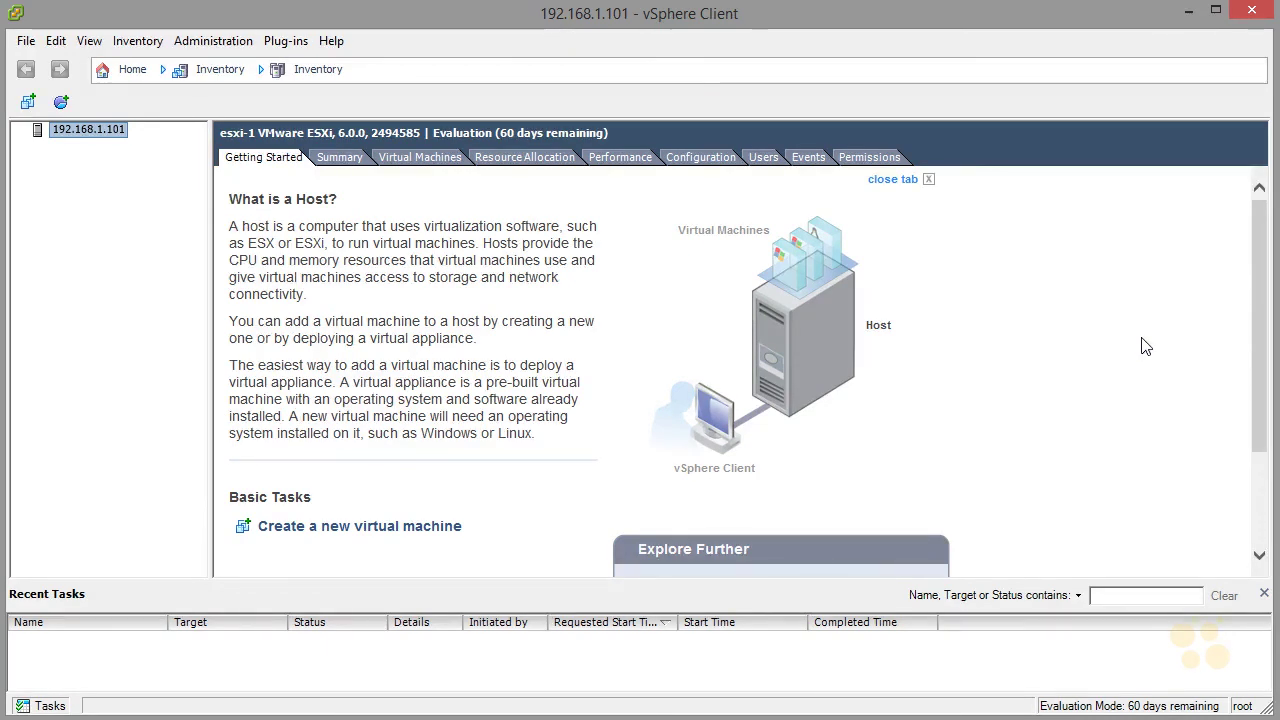
# - Show the summary of the host 192.168.1.101
pyautogui.click(333, 160)
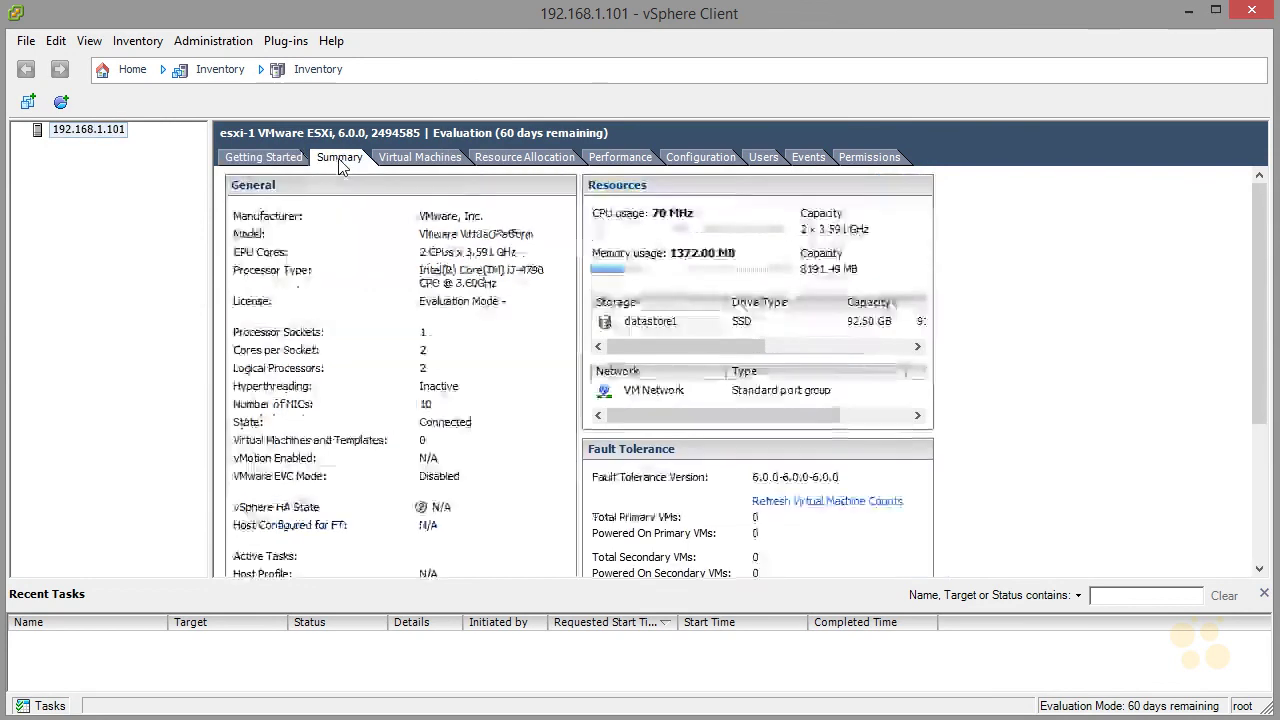
# - Review the host's virtual machine list and its real-time CPU performance chart
pyautogui.click(411, 157)
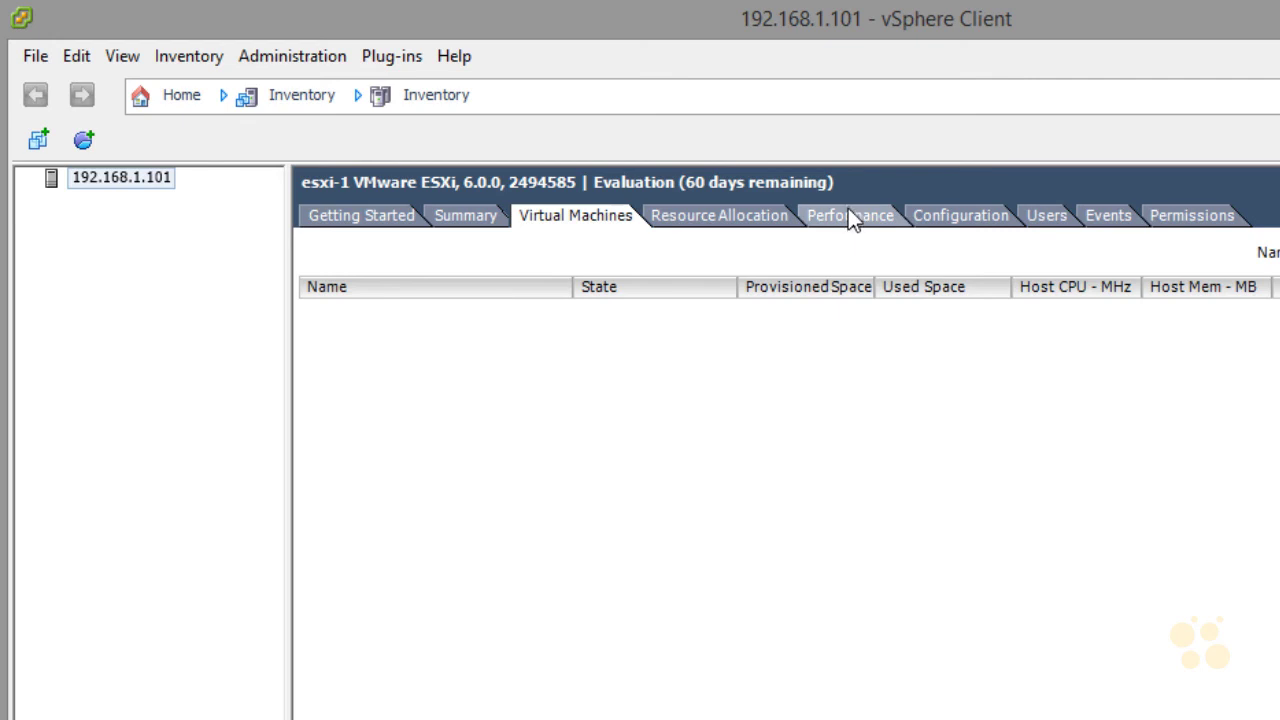
pyautogui.click(848, 218)
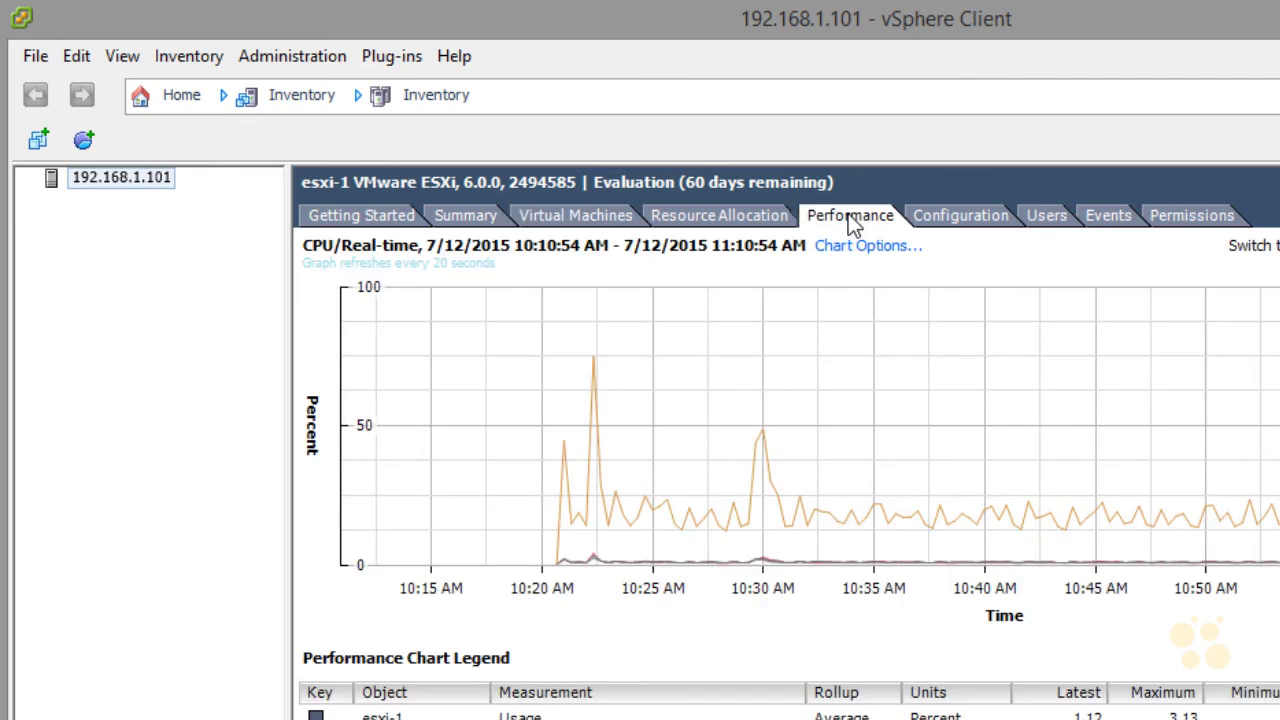
# - Show the network adapters in the host's hardware configuration and sort them by device name in ascending order
pyautogui.click(945, 222)
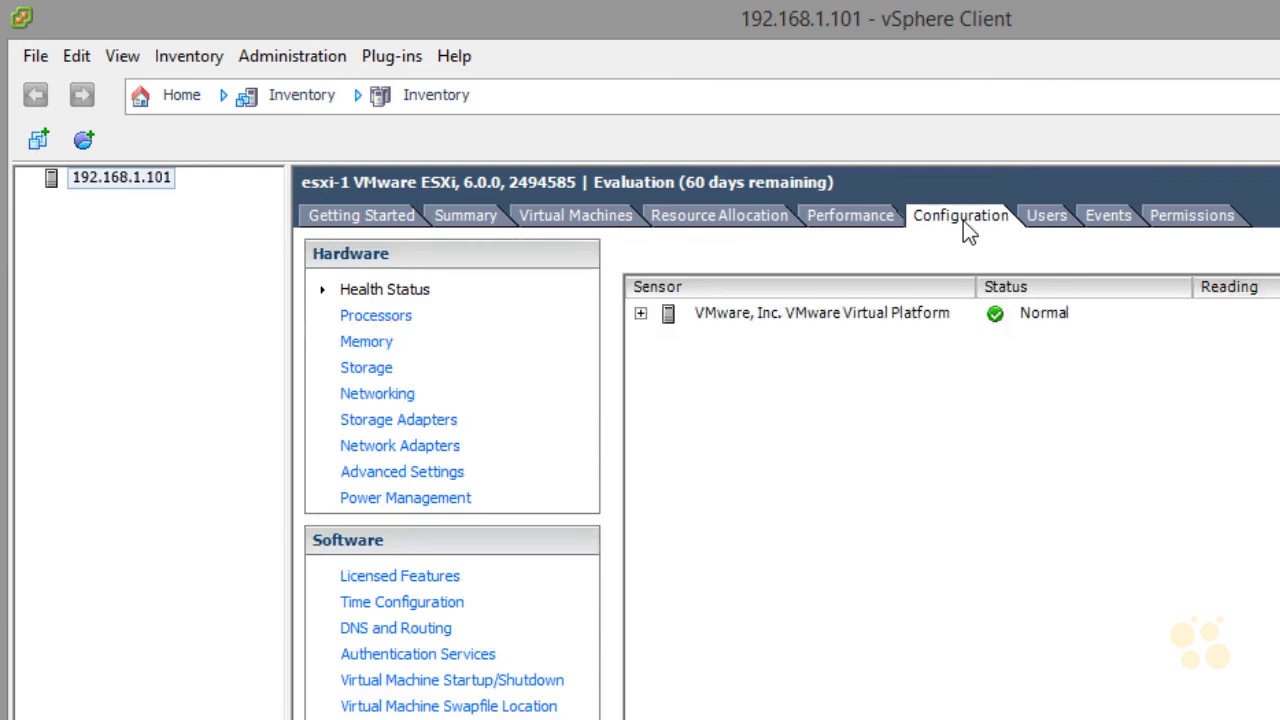
pyautogui.click(433, 455)
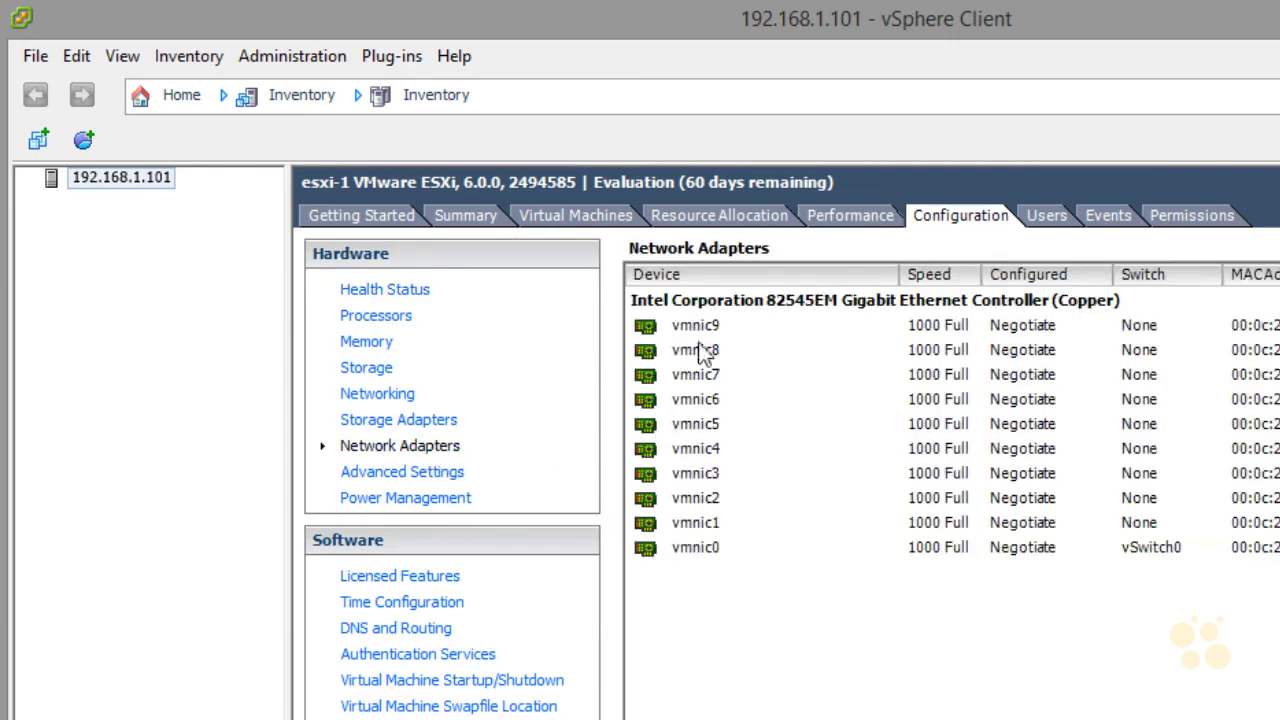
pyautogui.click(734, 274)
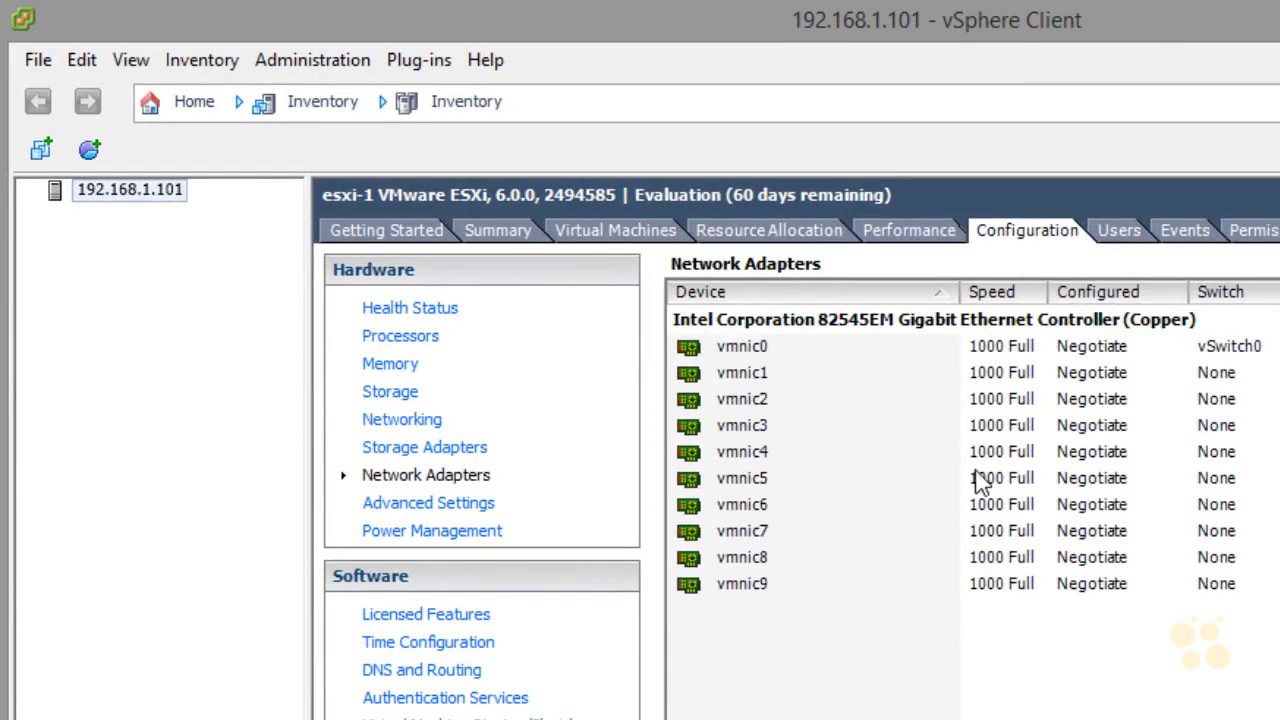
# - Show the version and build information for the vSphere Client and VMware ESXi
pyautogui.click(500, 72)
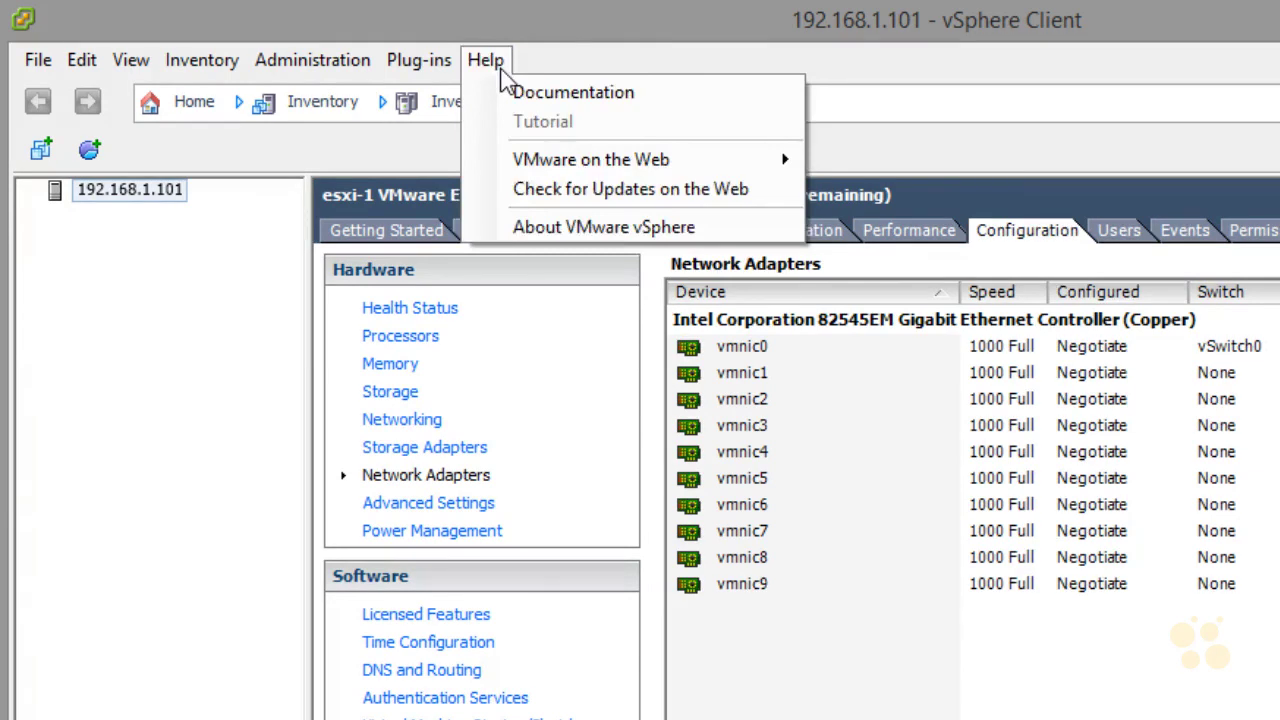
pyautogui.click(660, 229)
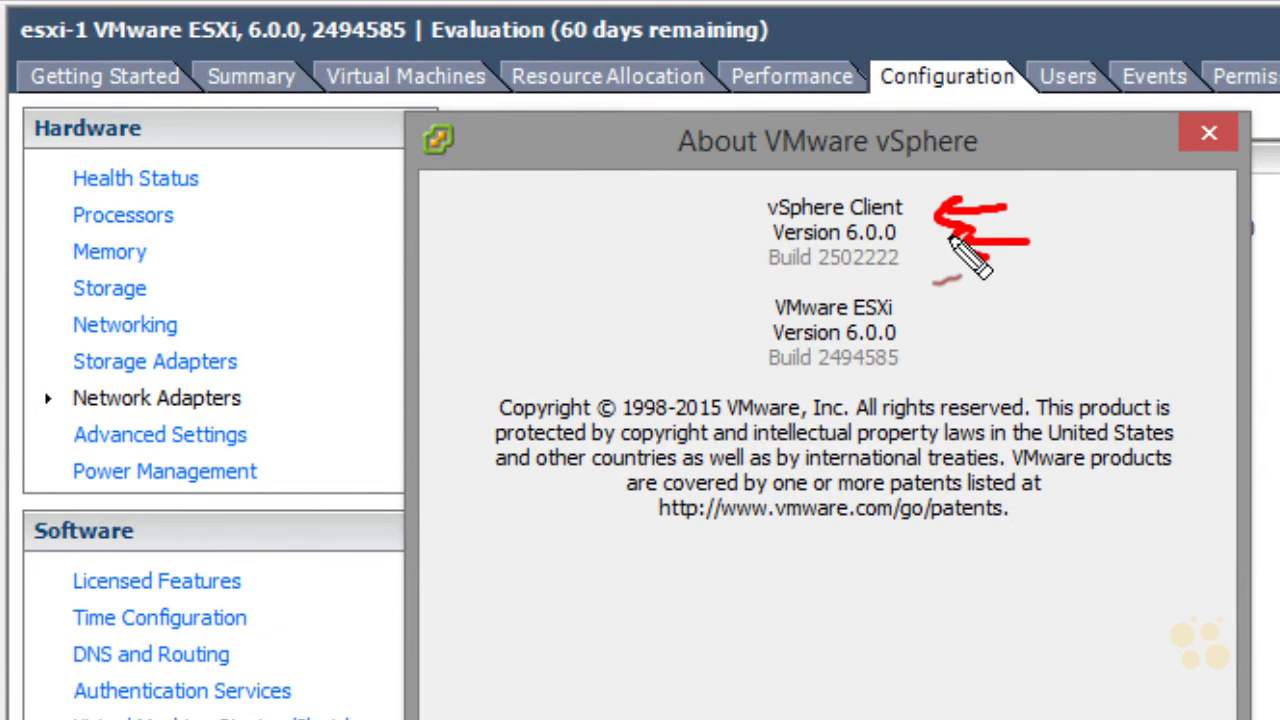
pyautogui.moveTo(953, 310)
pyautogui.mouseDown()
pyautogui.moveTo(742, 330)
pyautogui.moveTo(930, 314)
pyautogui.mouseUp()
pyautogui.moveTo(1030, 358); pyautogui.dragTo(951, 380)
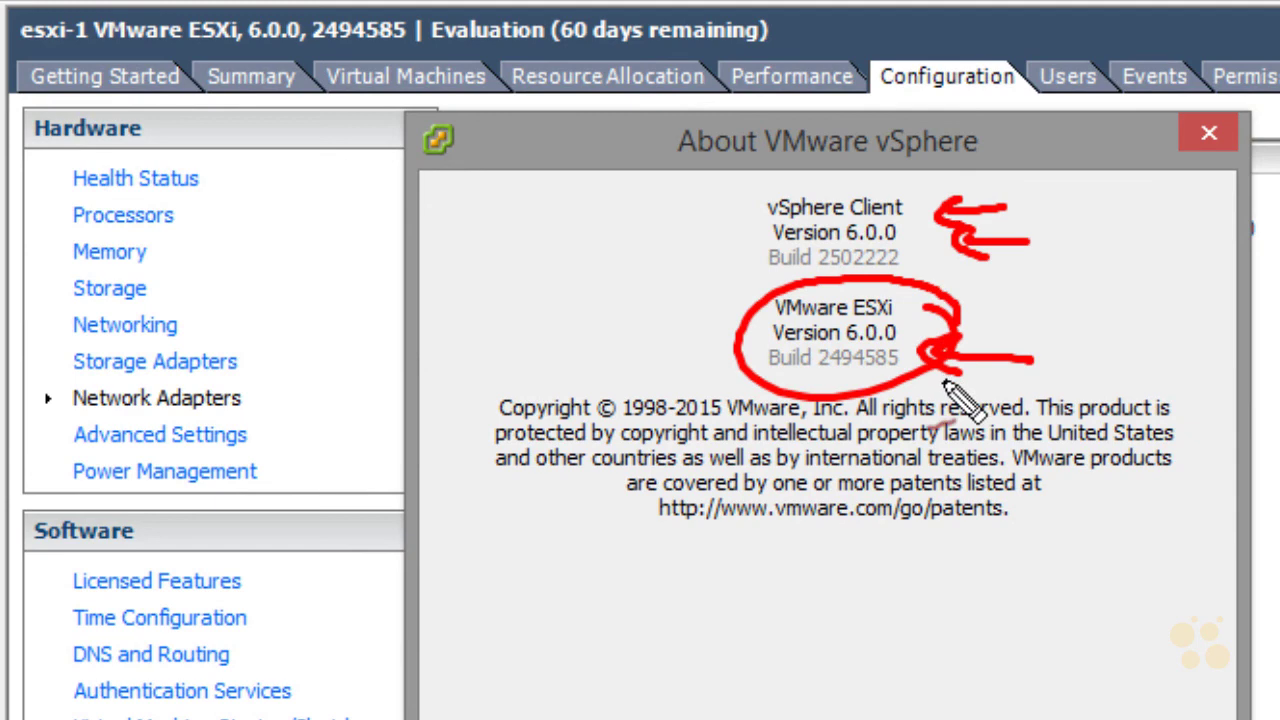